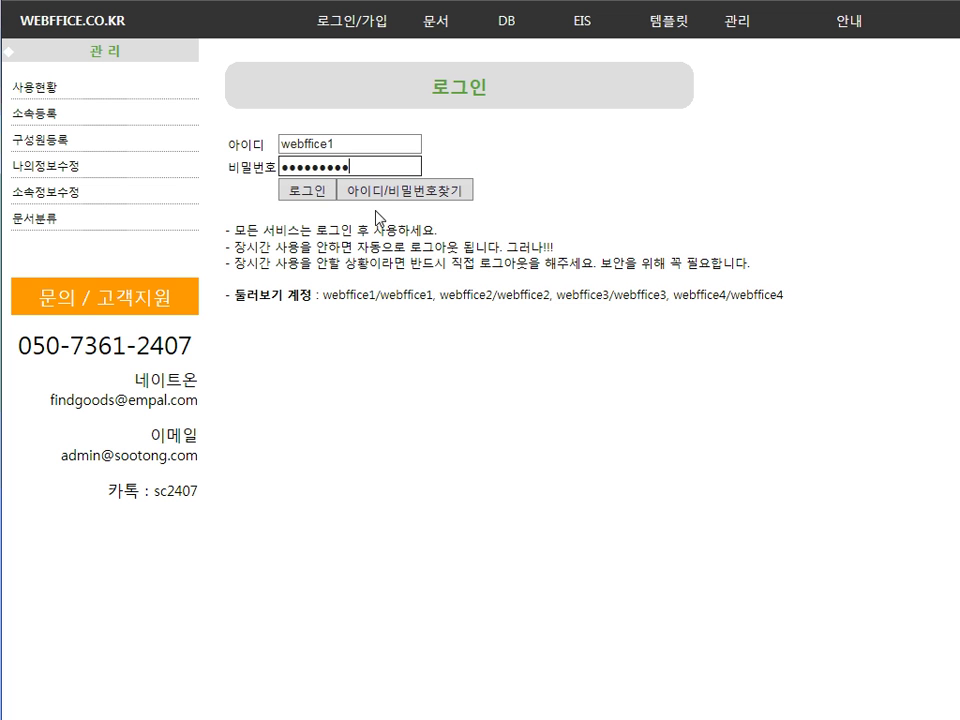
Log in to the site with the account ID and password already filled in.
click(327, 191)
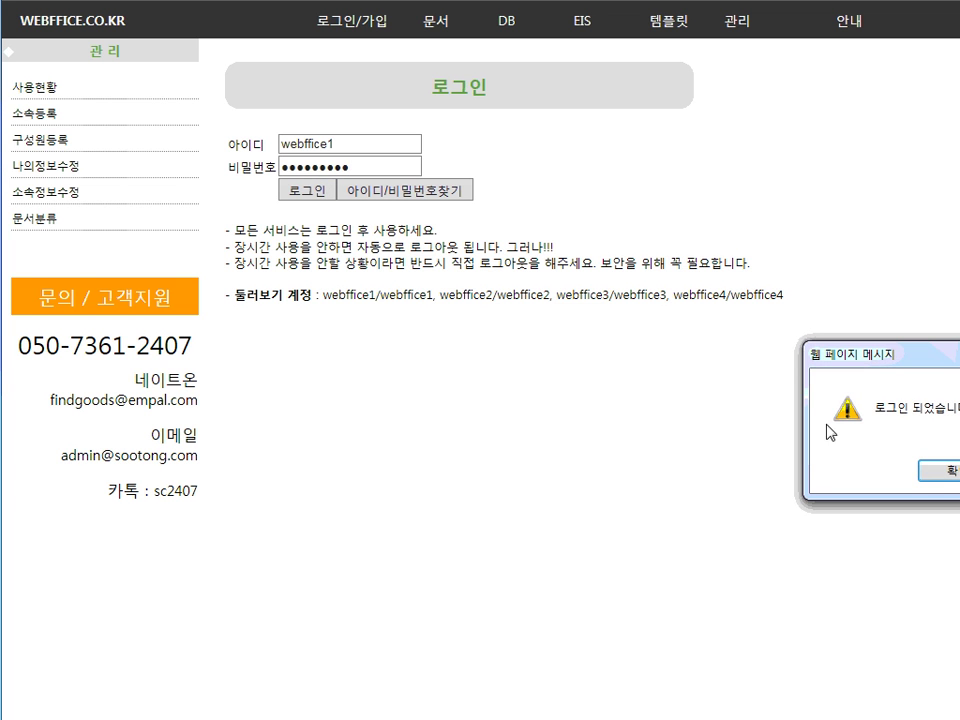
click(940, 477)
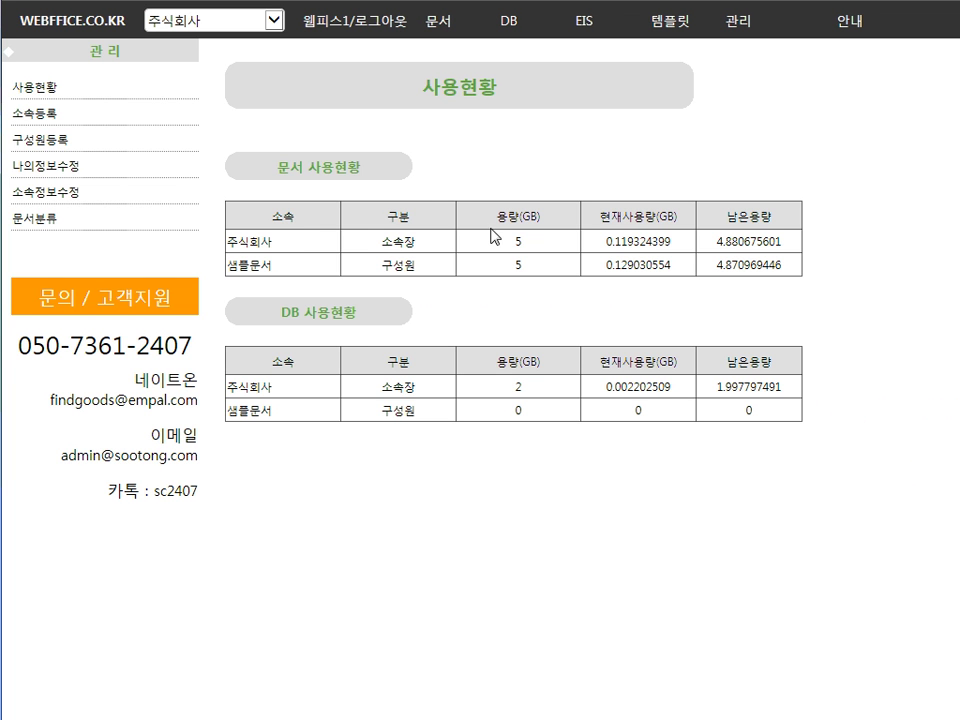
Go to the DB 서비스신청 page and check the database capacity options offered for 주식회사.
mouse_move(522, 42)
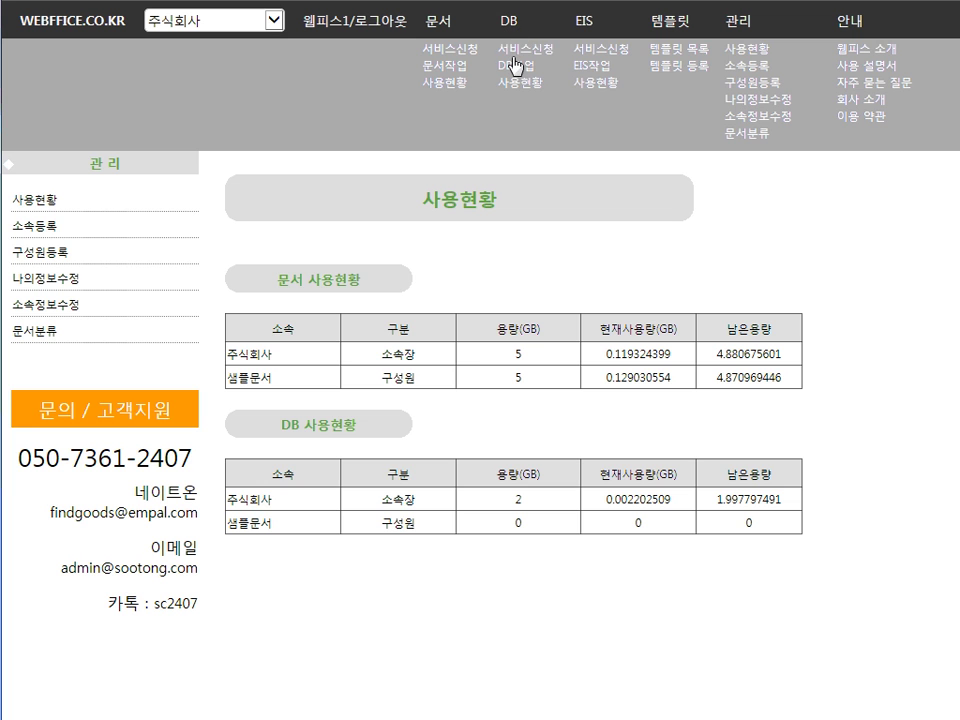
click(514, 49)
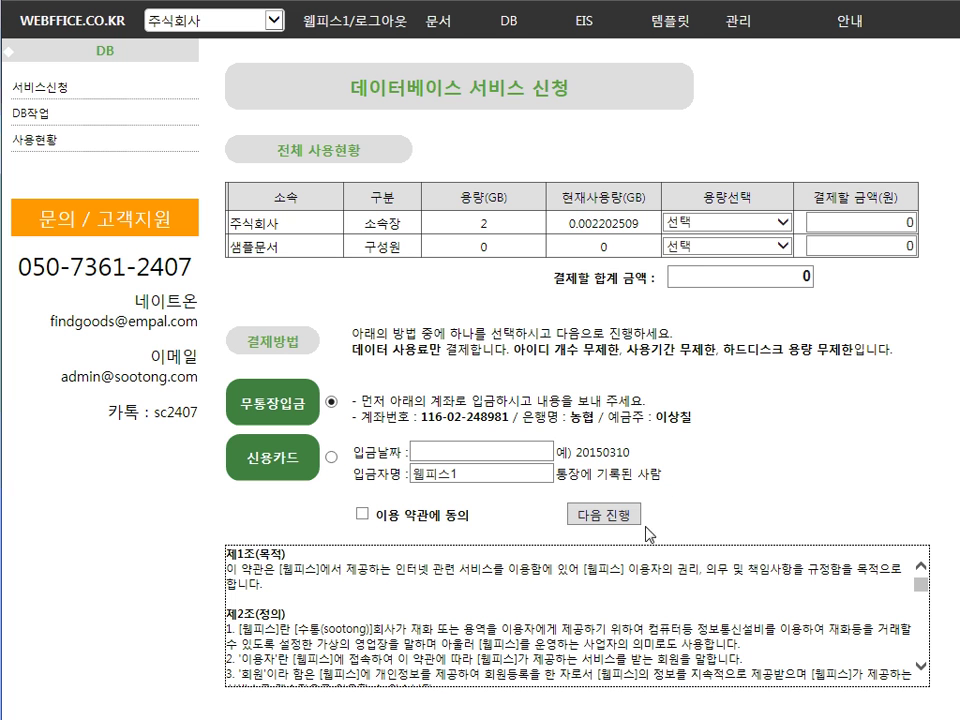
click(752, 224)
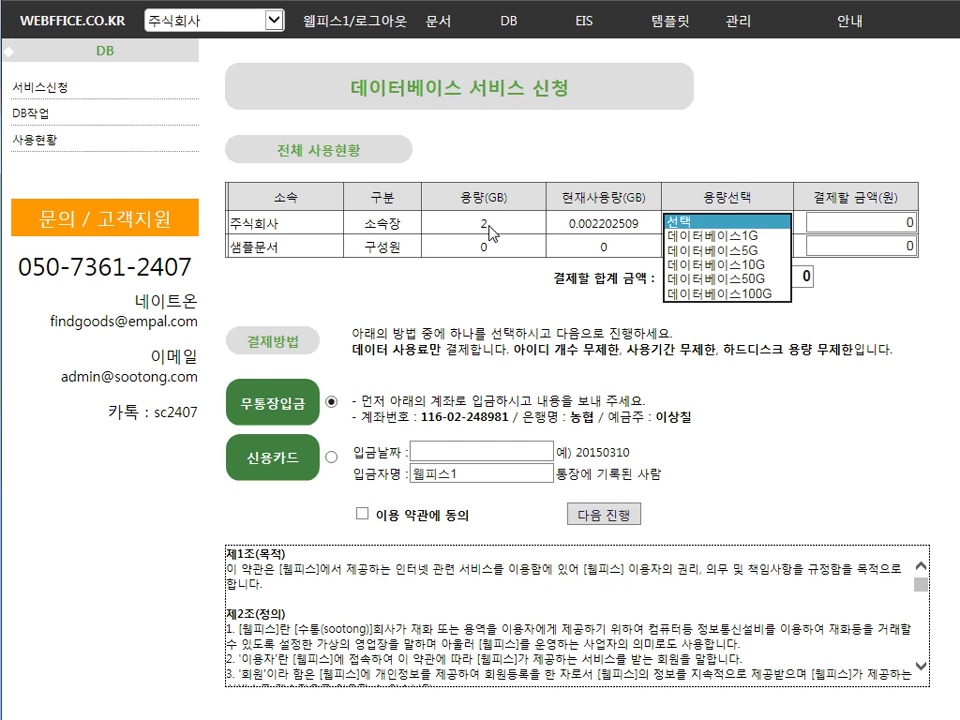
click(495, 235)
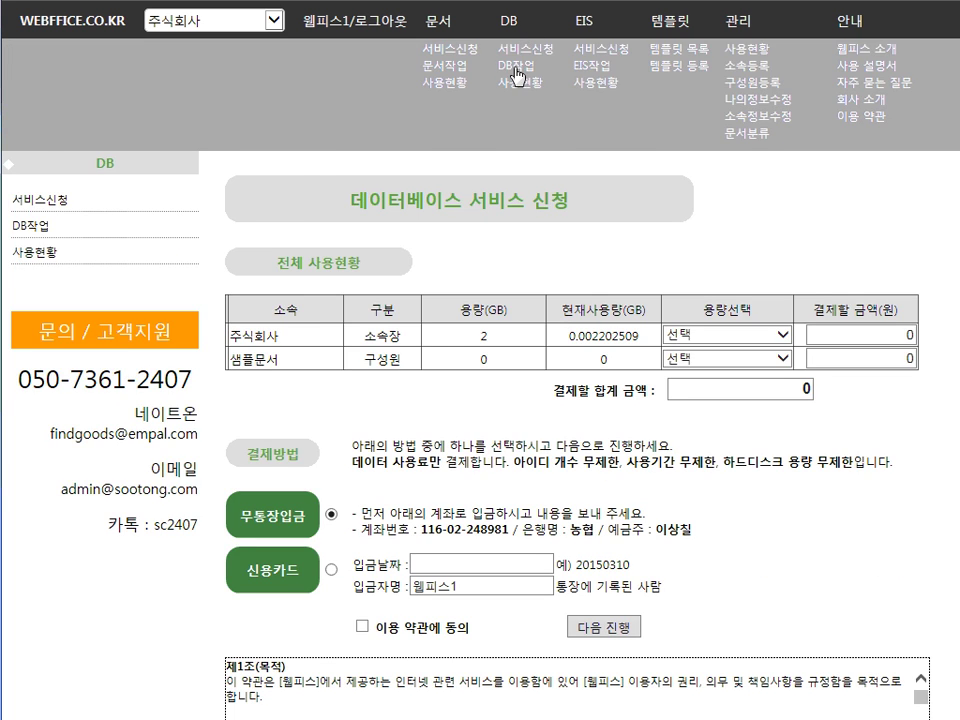
Open the DB작업 page and create a new Excel document with the 문서목록 pane collapsed.
click(516, 68)
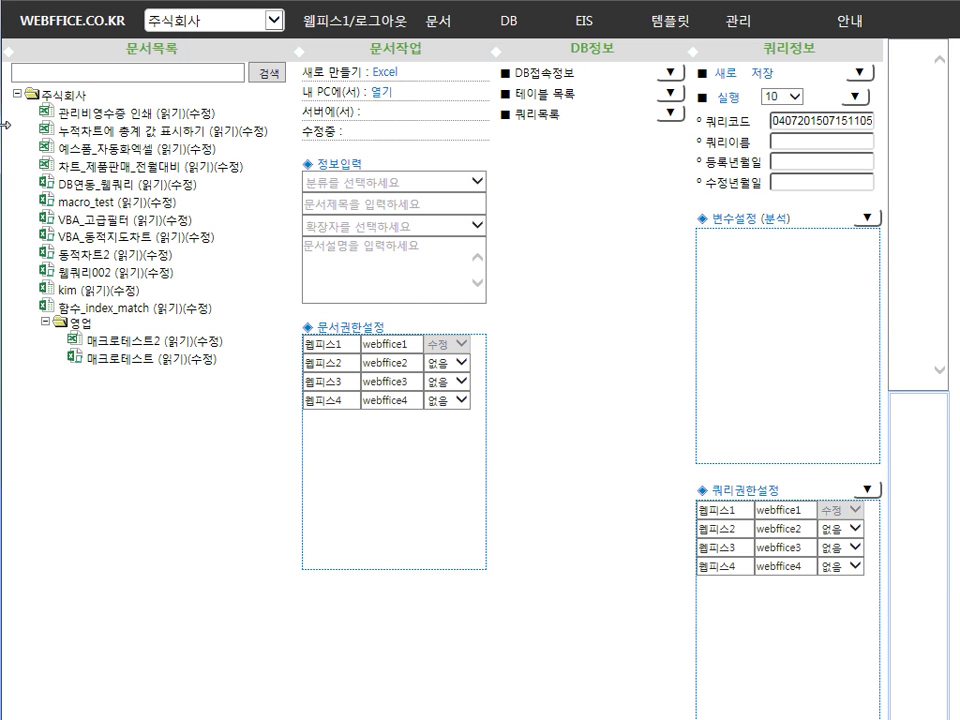
click(9, 50)
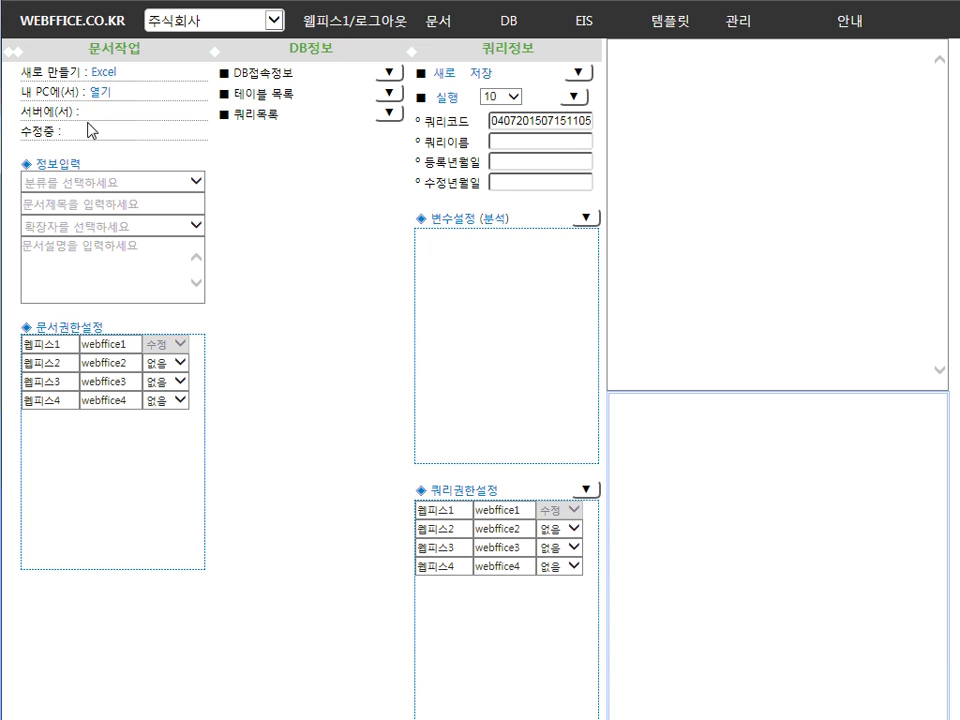
click(104, 74)
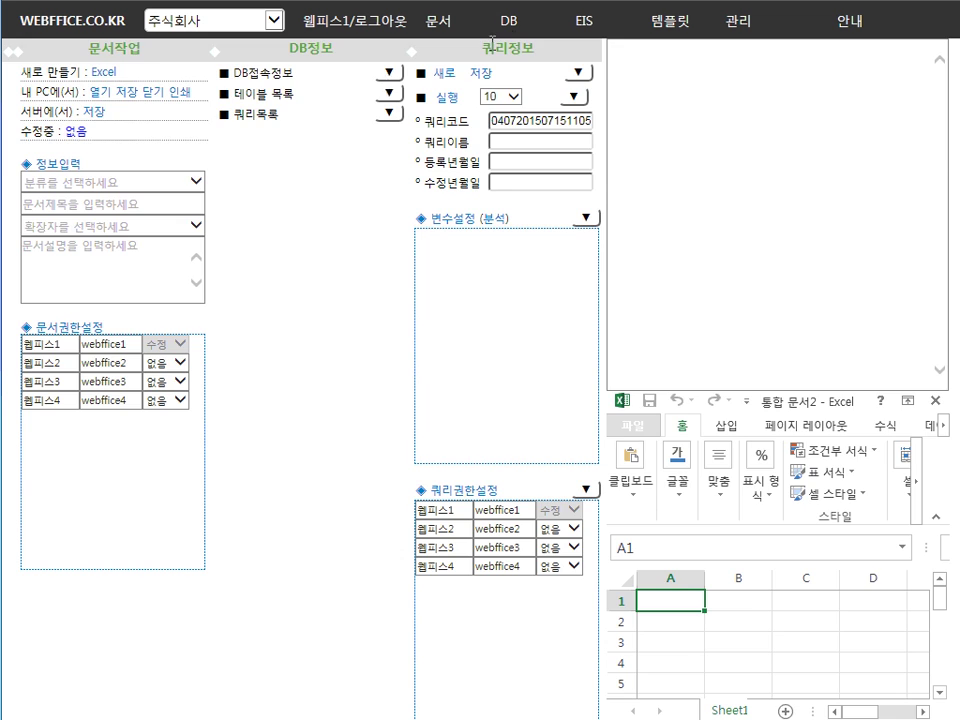
Expand the DB connection info, table list and query list, and load the saved query 판매현황_전체.
mouse_move(512, 30)
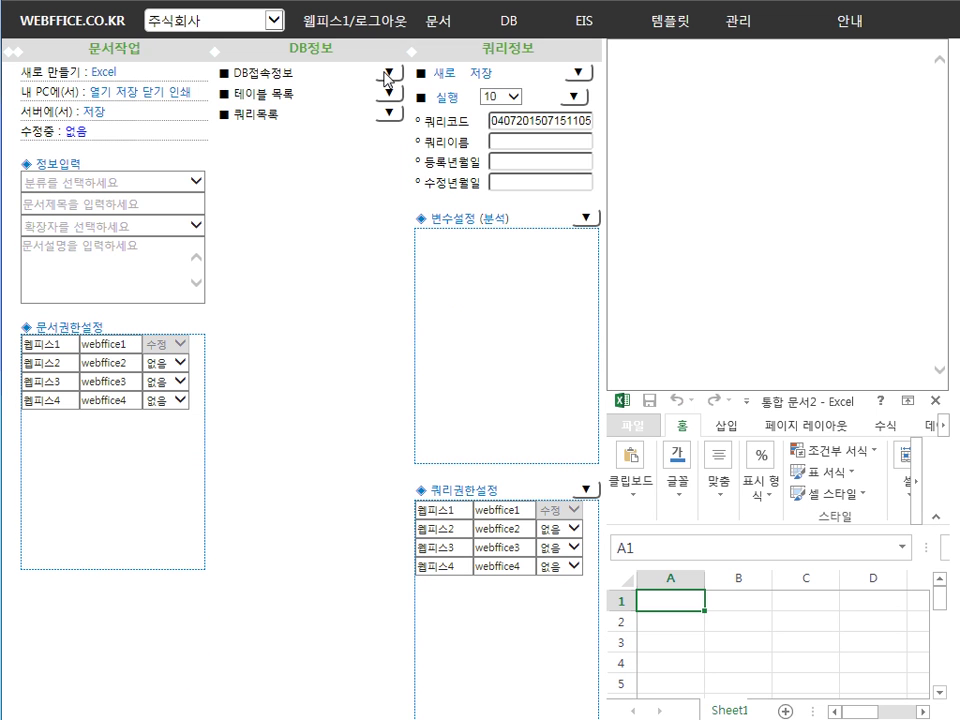
click(386, 75)
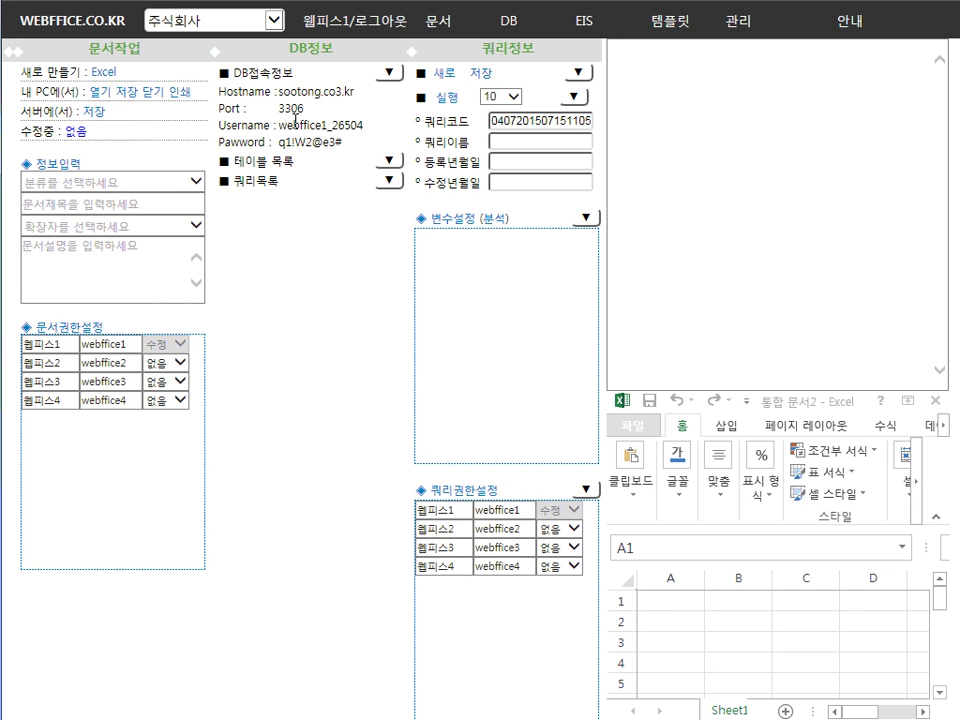
click(389, 160)
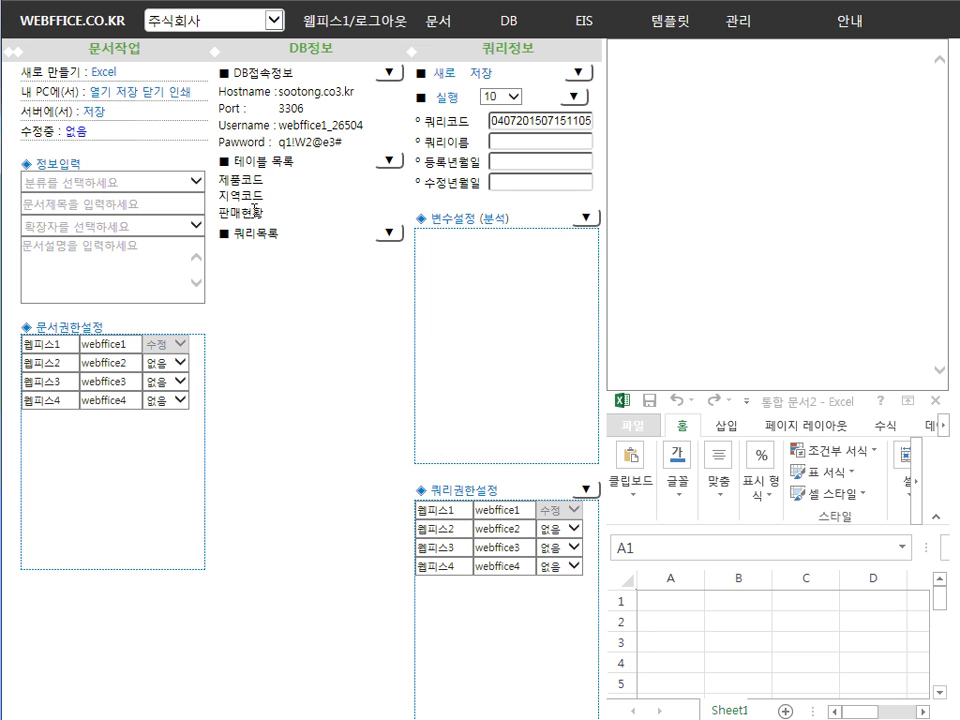
click(390, 236)
click(251, 253)
mouse_move(865, 66)
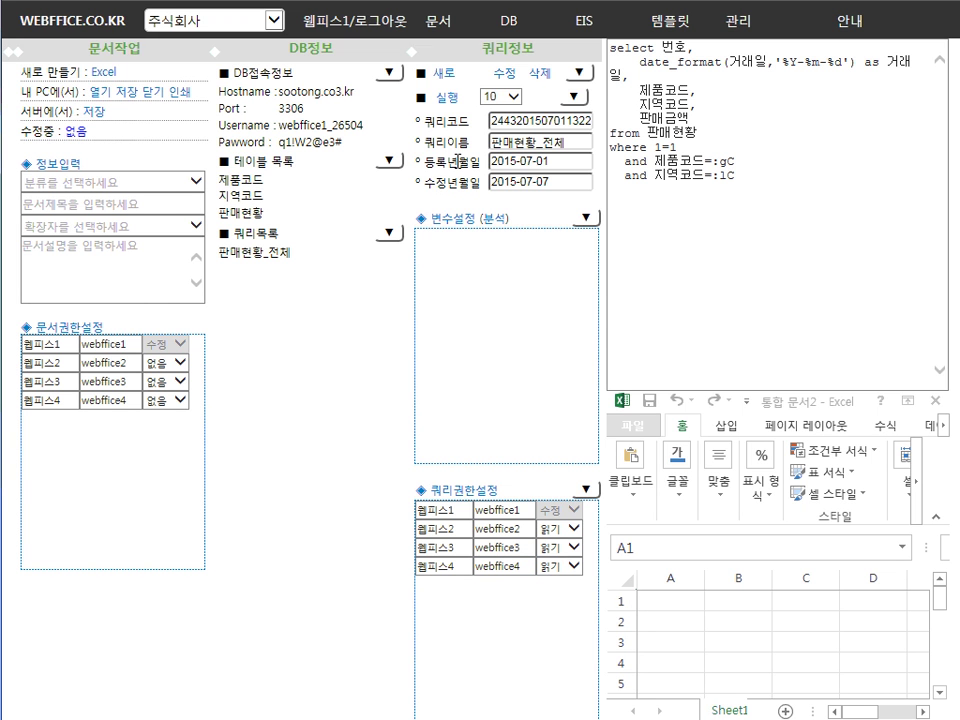
Collapse the 문서작업 pane and analyse the loaded query to list its variables.
click(720, 95)
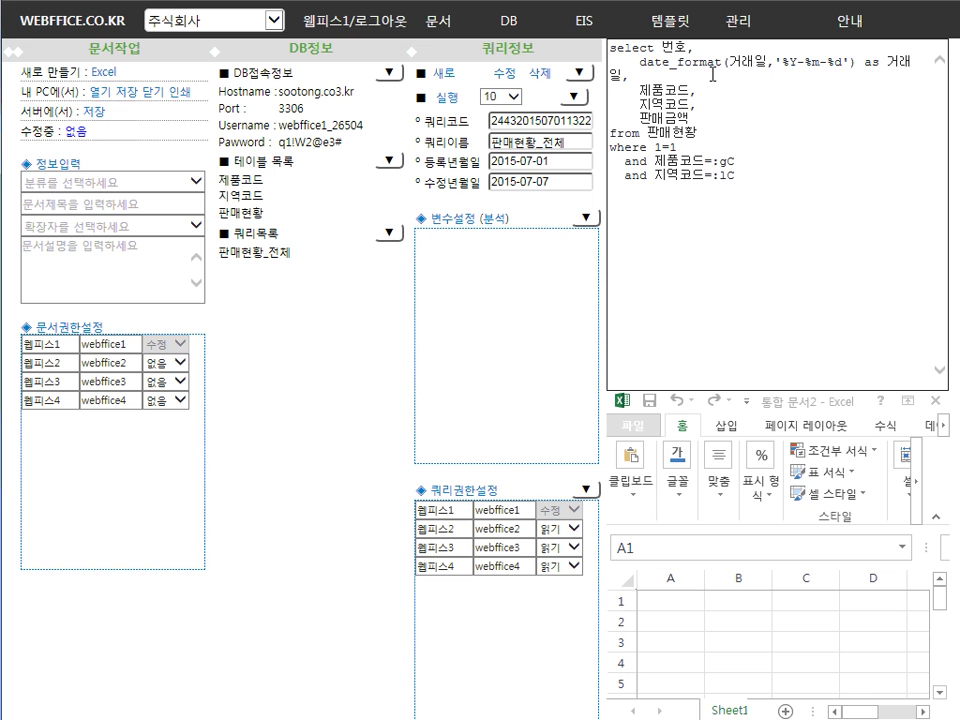
click(18, 56)
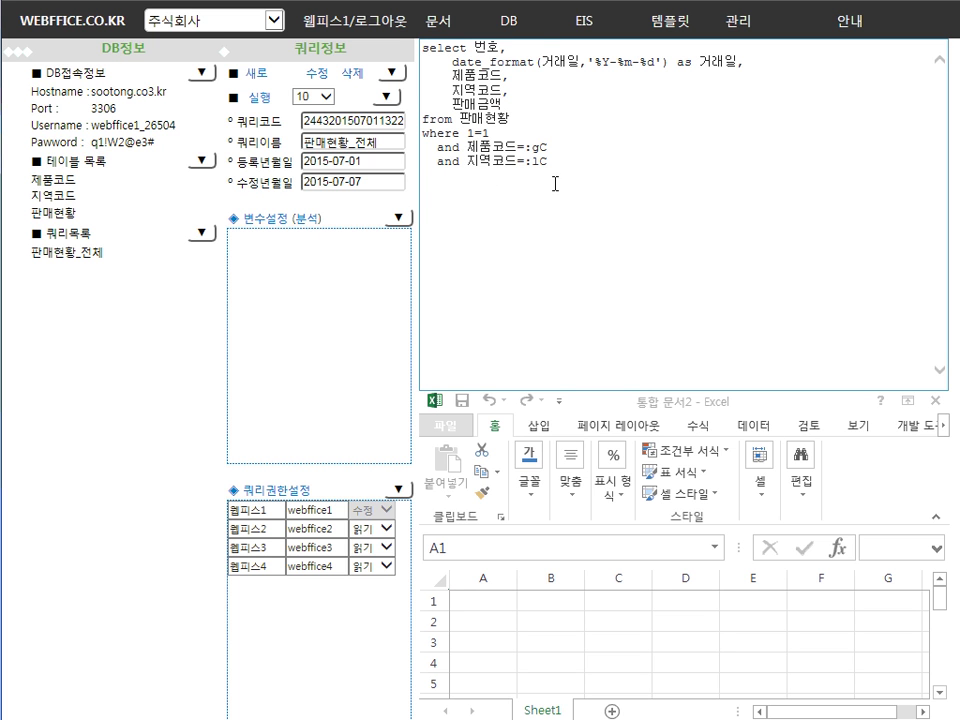
drag(527, 146, 553, 147)
click(557, 150)
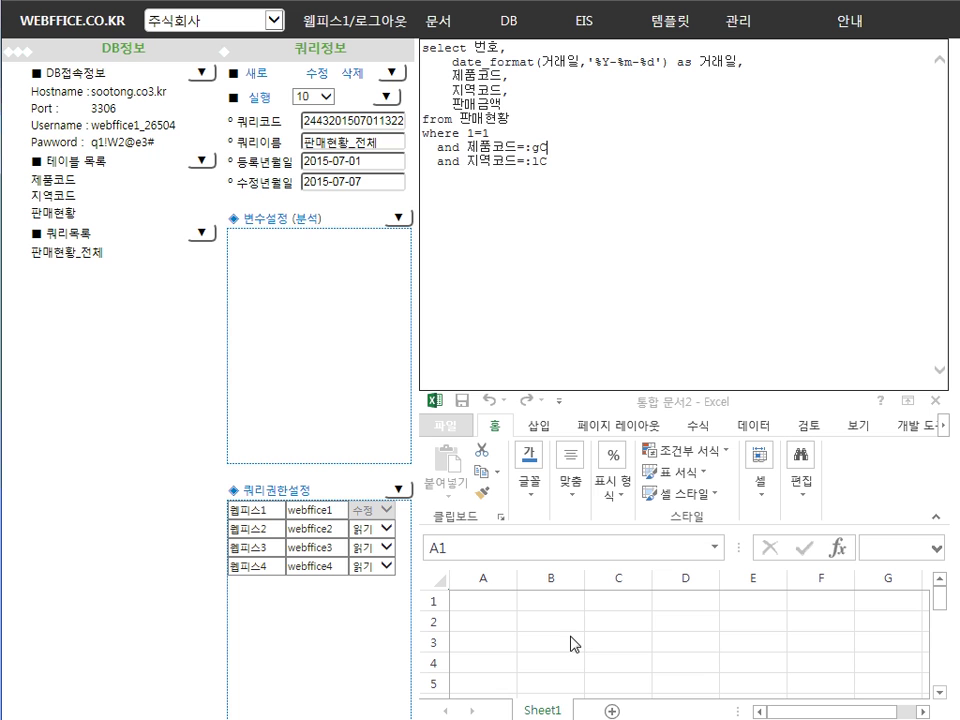
double_click(528, 150)
click(544, 149)
drag(548, 151, 536, 155)
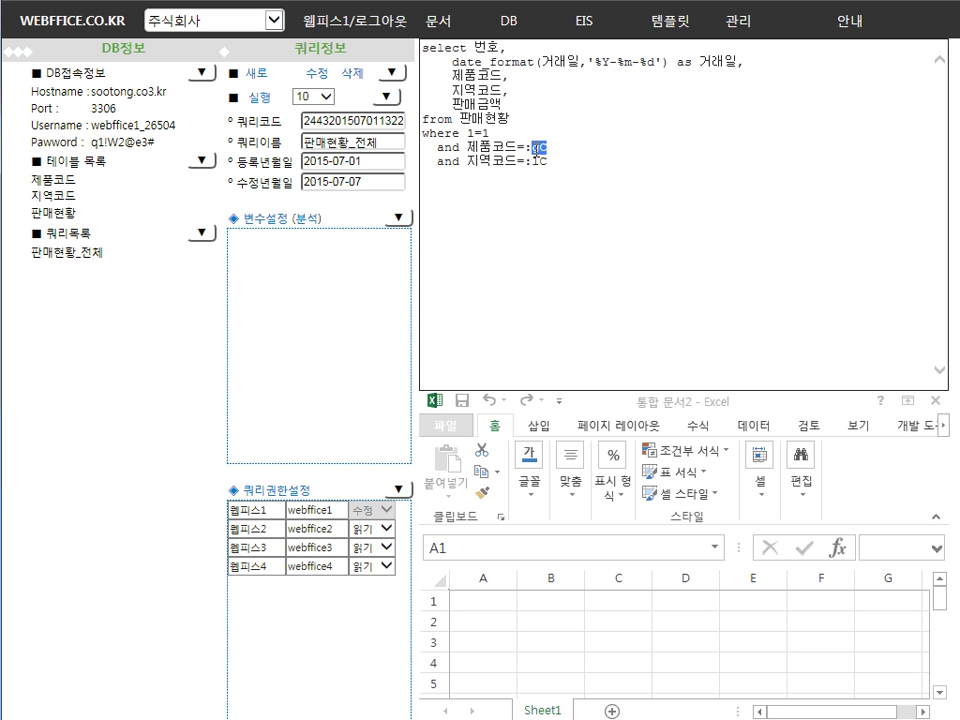
click(306, 222)
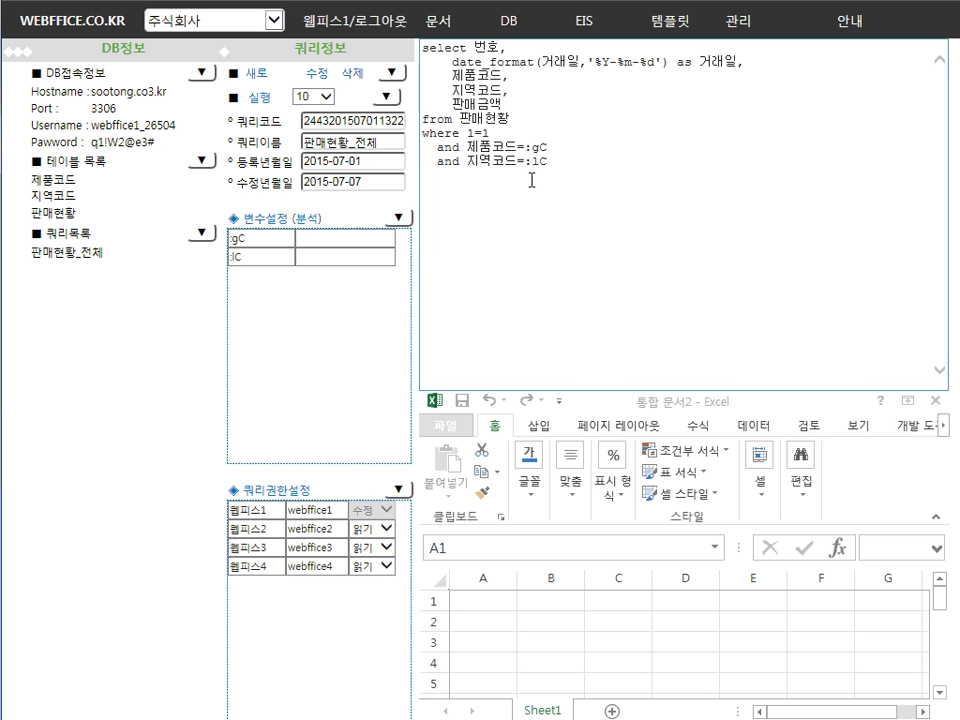
Set the query variable :gC to 'C' and the variable :lC to 042.
click(340, 252)
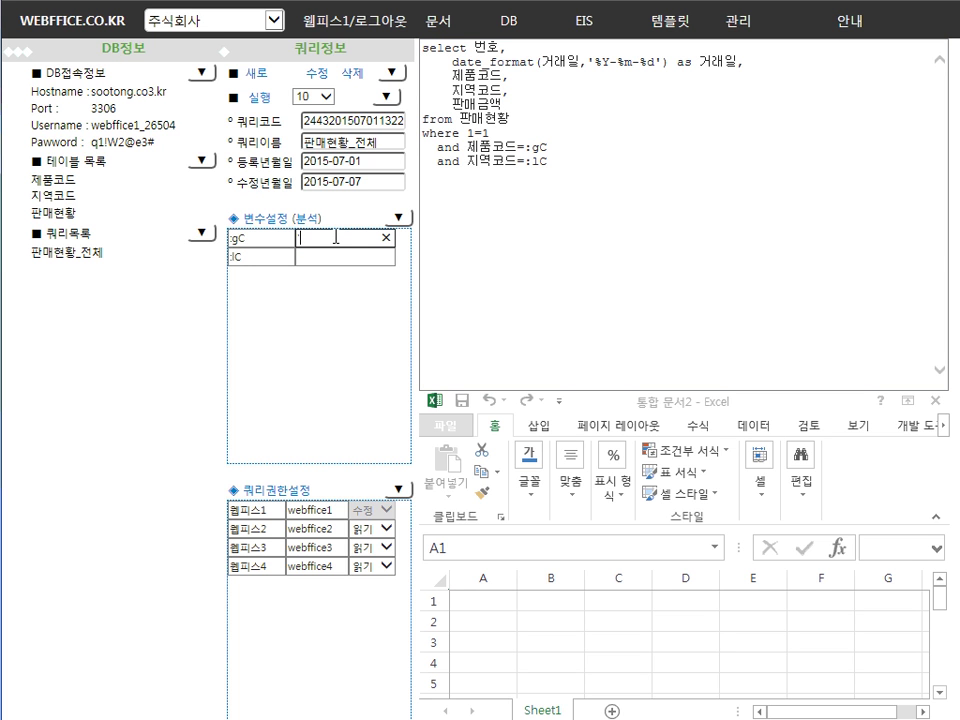
click(318, 256)
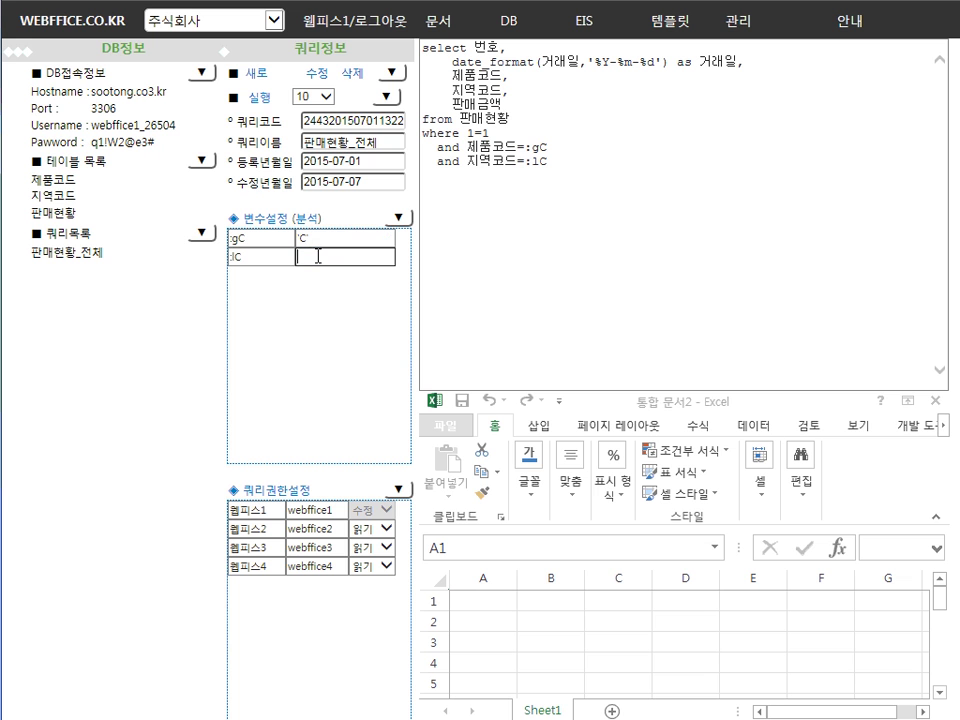
text(042)
Run the query into the worksheet and widen column B until the full dates fit.
click(261, 101)
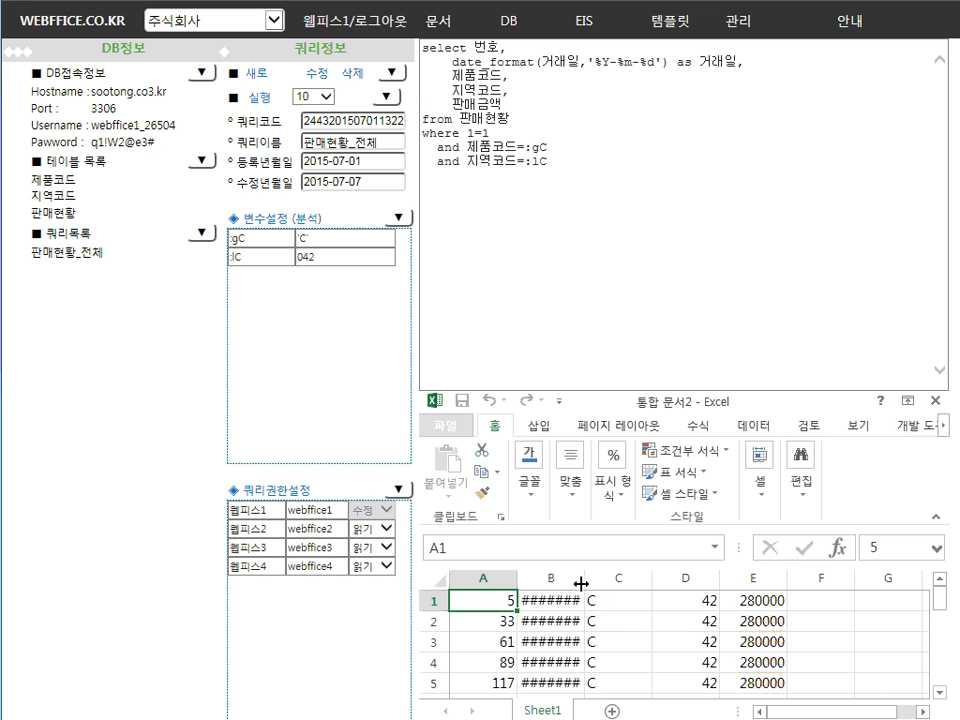
drag(581, 583, 609, 580)
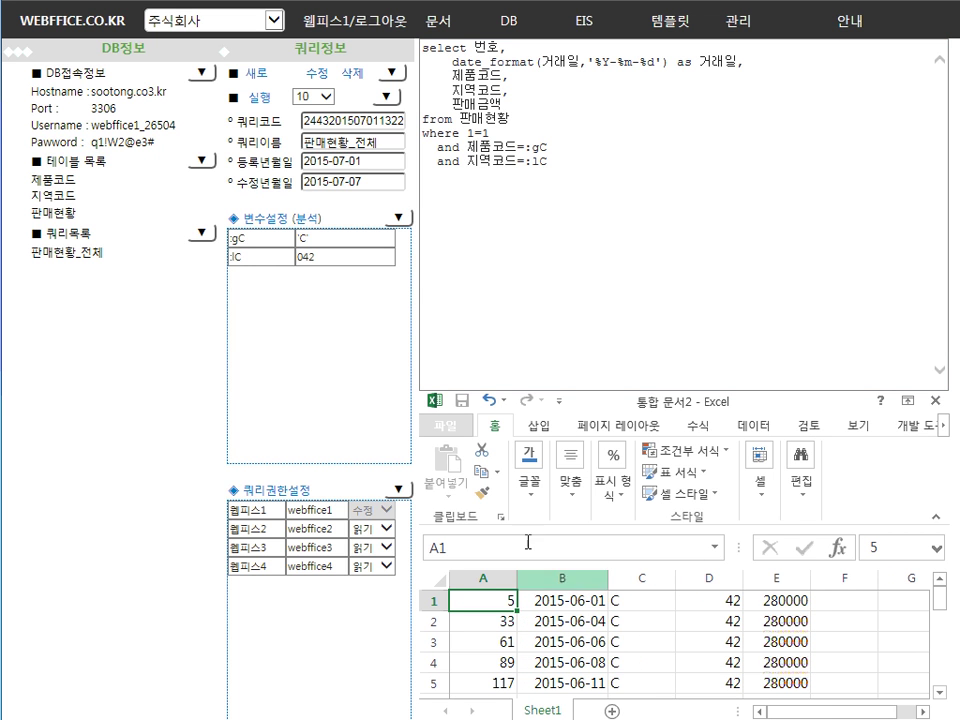
mouse_move(943, 606)
mouse_down()
mouse_move(947, 643)
mouse_move(937, 598)
mouse_up()
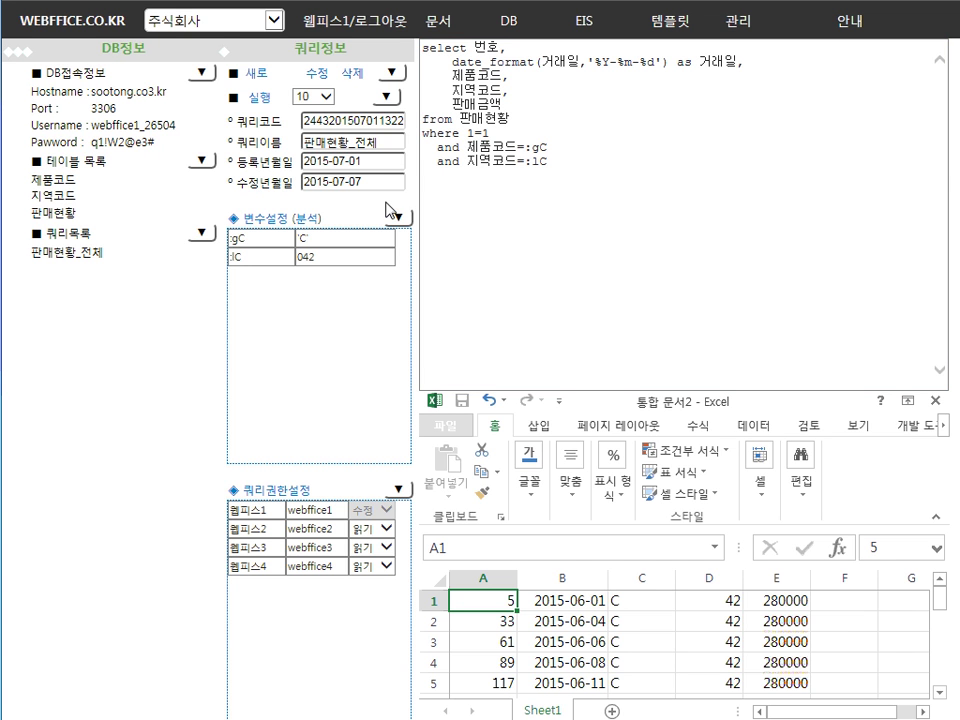
Raise the query's row limit to 100, run it again and look over the returned rows.
click(326, 96)
click(305, 111)
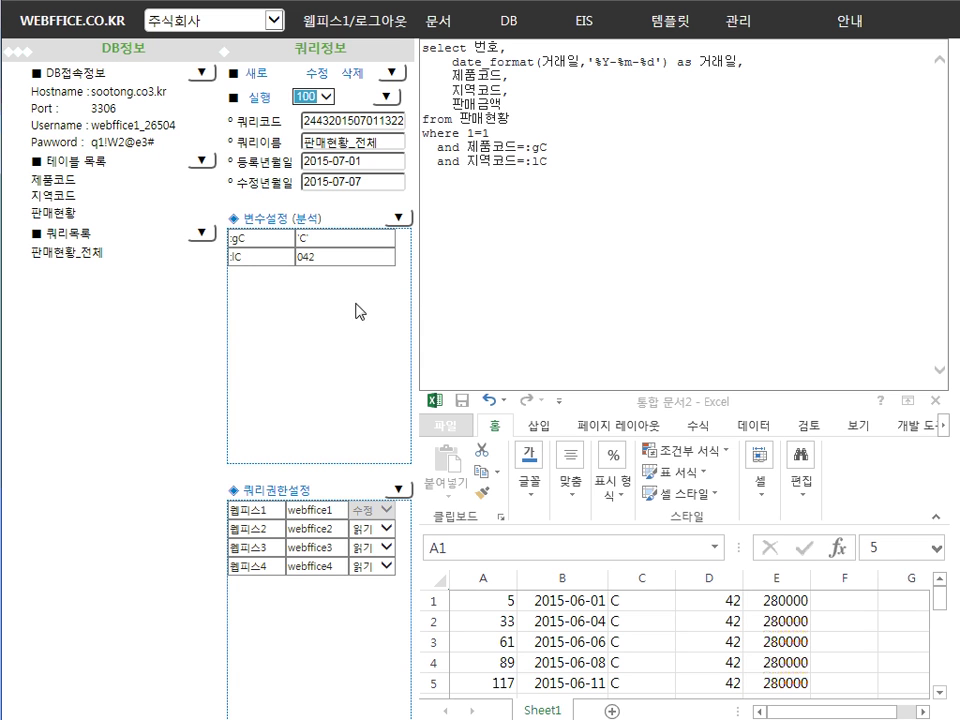
click(264, 97)
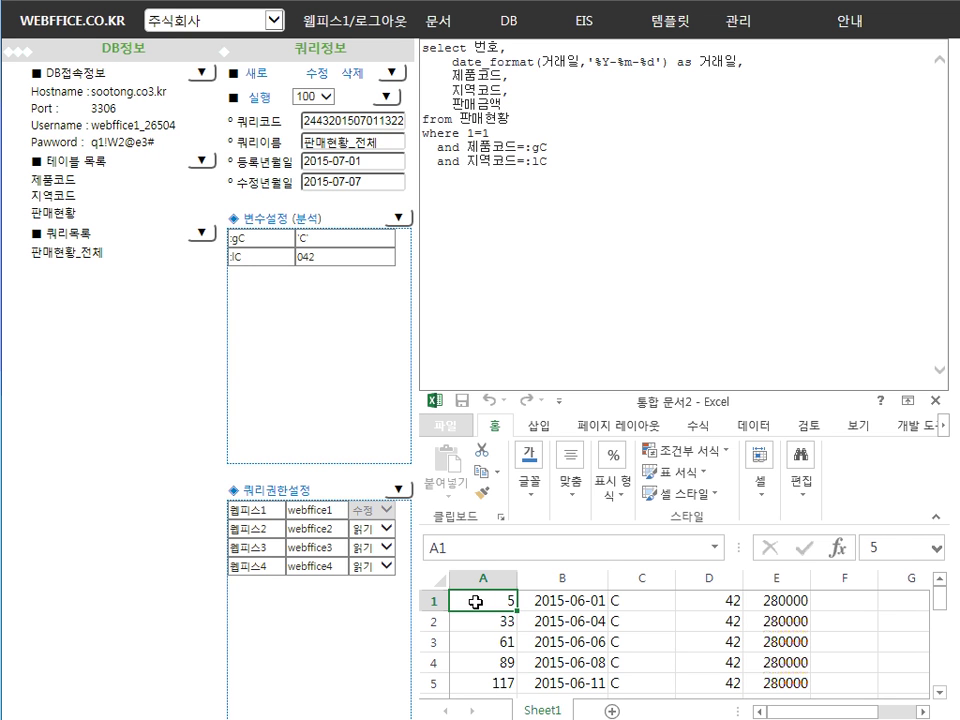
click(557, 627)
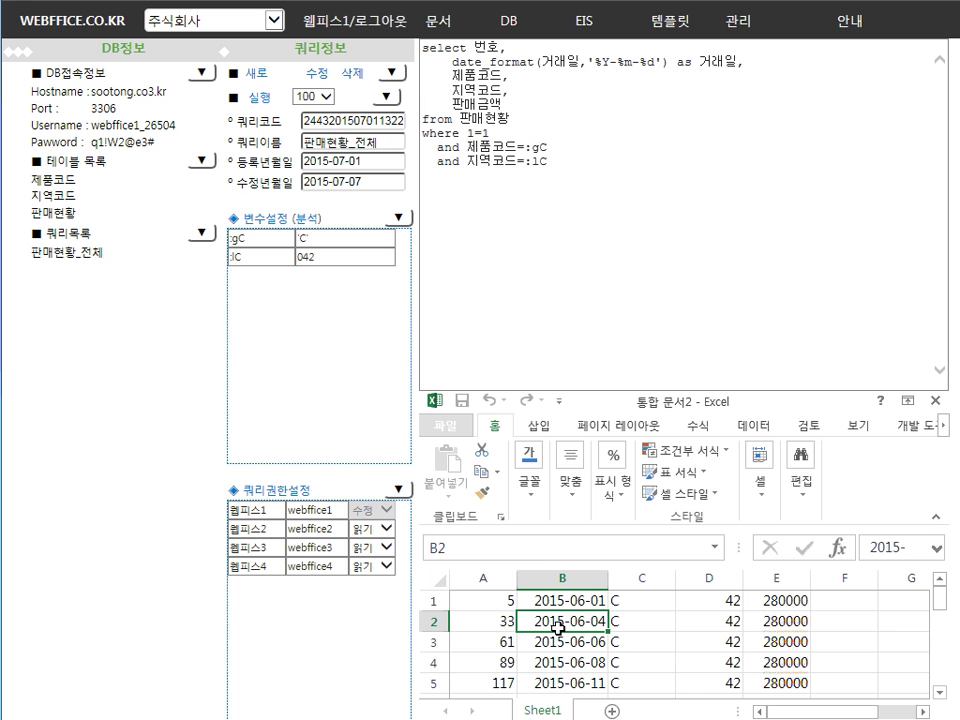
click(499, 599)
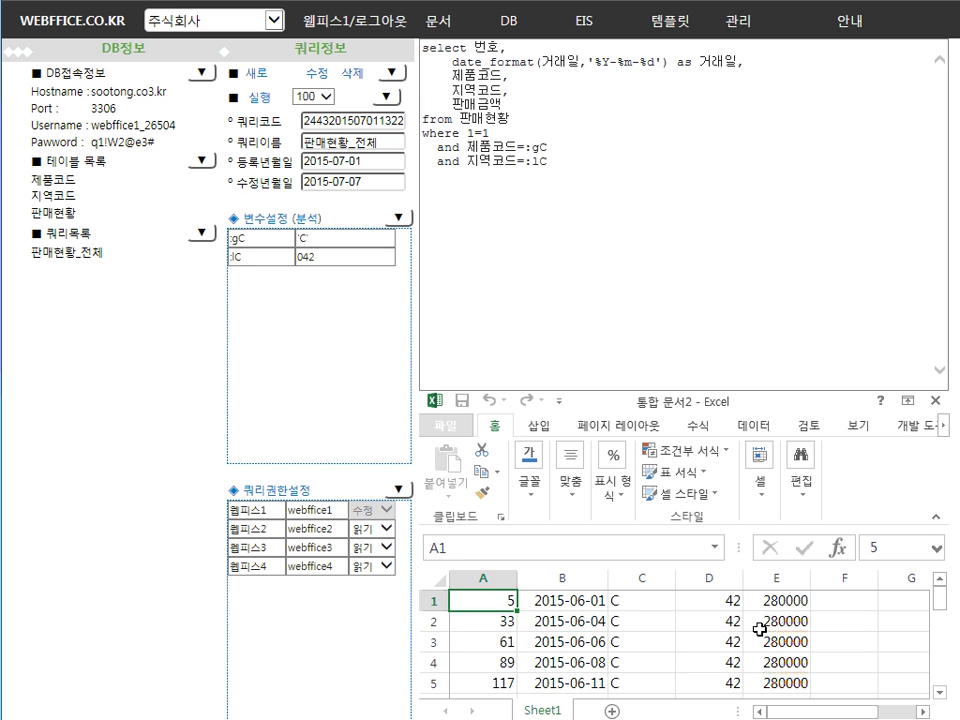
mouse_move(937, 604)
mouse_down()
mouse_move(936, 636)
mouse_move(955, 662)
mouse_move(943, 598)
mouse_up()
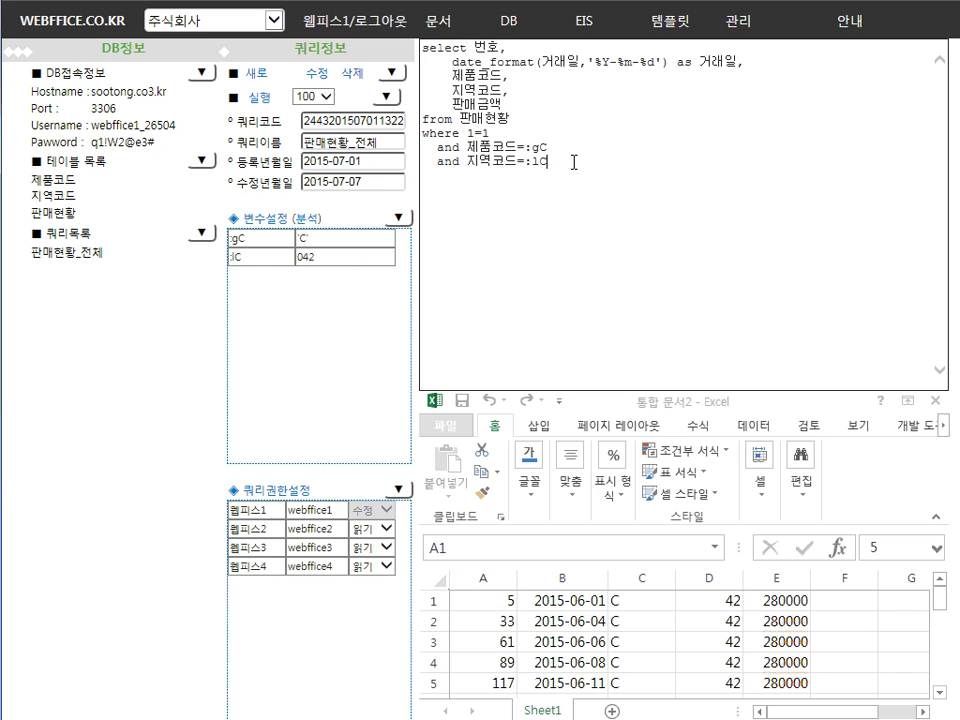
Set the query's row limit back to 10.
click(641, 257)
click(326, 96)
click(310, 83)
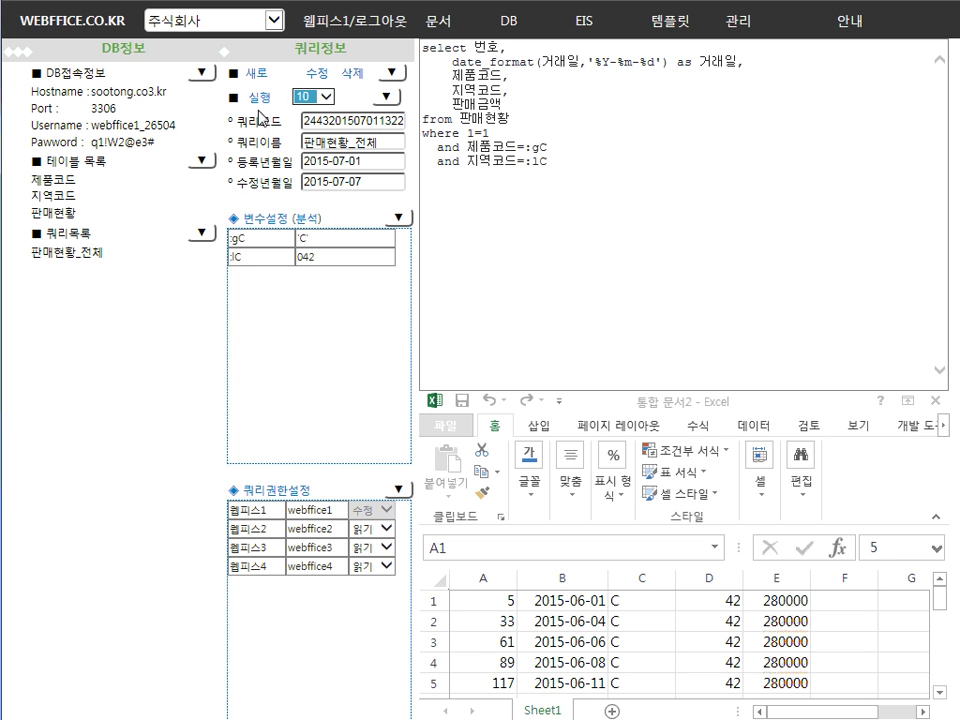
Start a new query named 제품코드 with the statement select * from 제품코드.
click(257, 70)
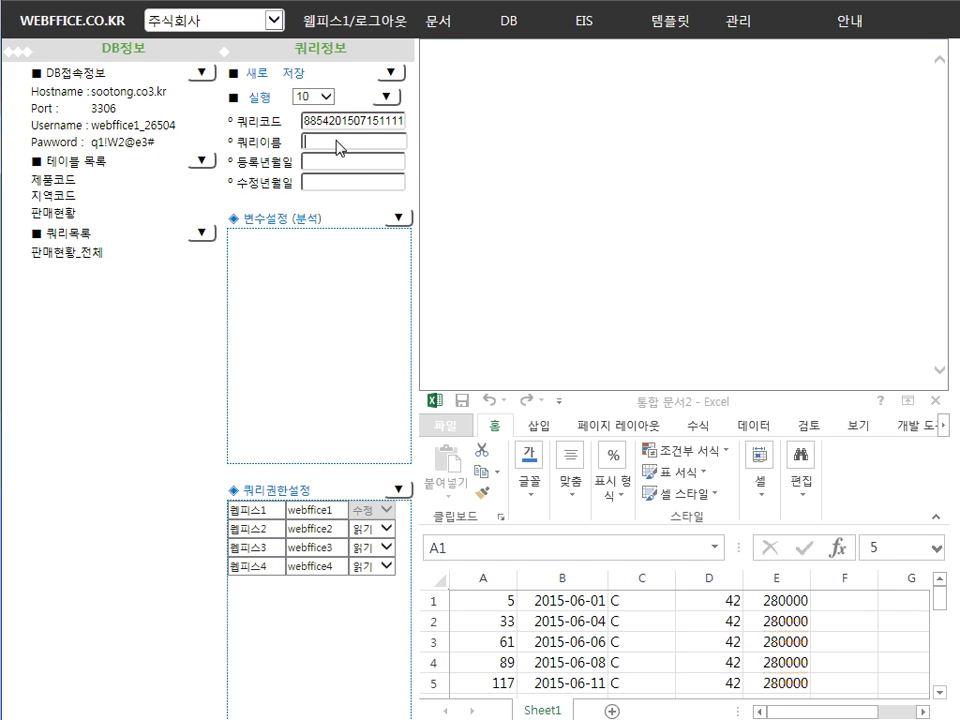
text(쿠)
key(BackSpace)
text(ㅋ)
text(품)
text(코드)
click(477, 183)
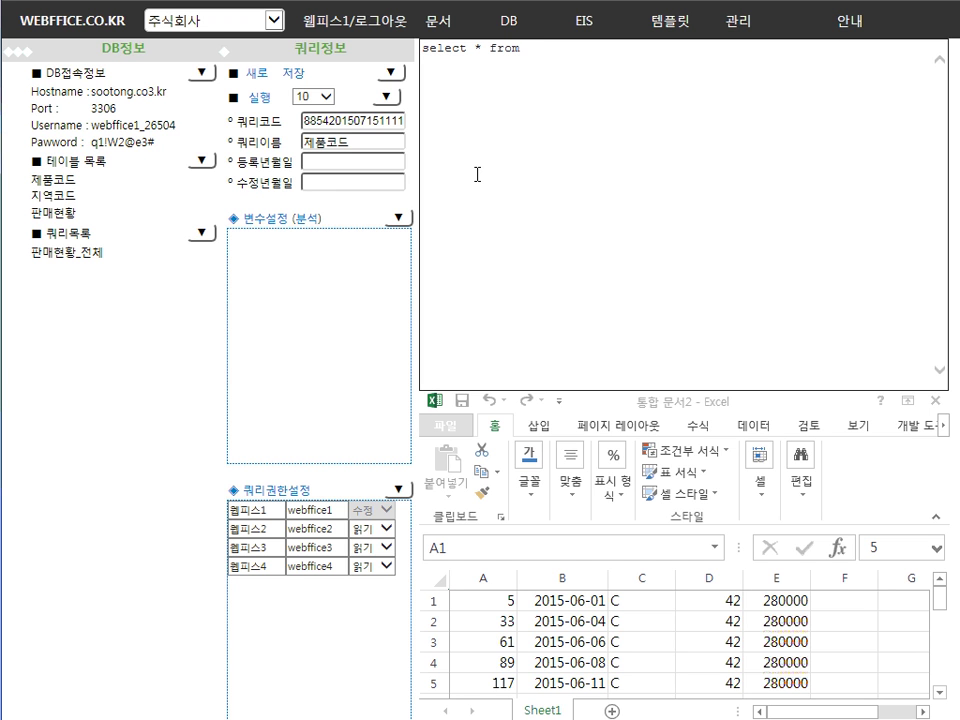
text(select * from 제품코드)
Clear all cells of the worksheet and try to run the unsaved 제품코드 query.
click(440, 577)
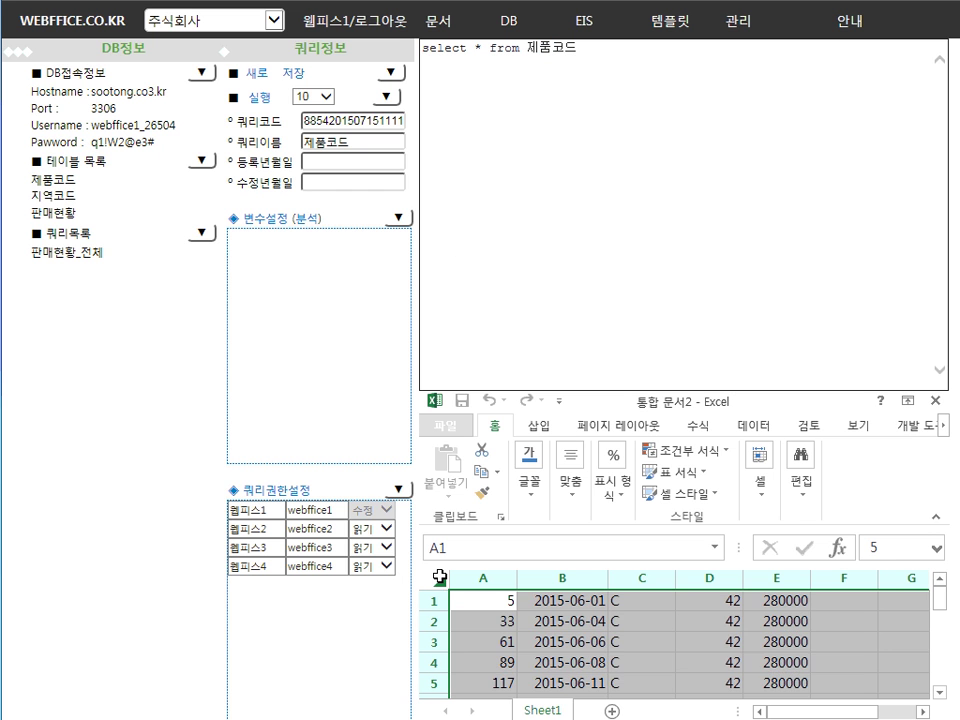
key(Delete)
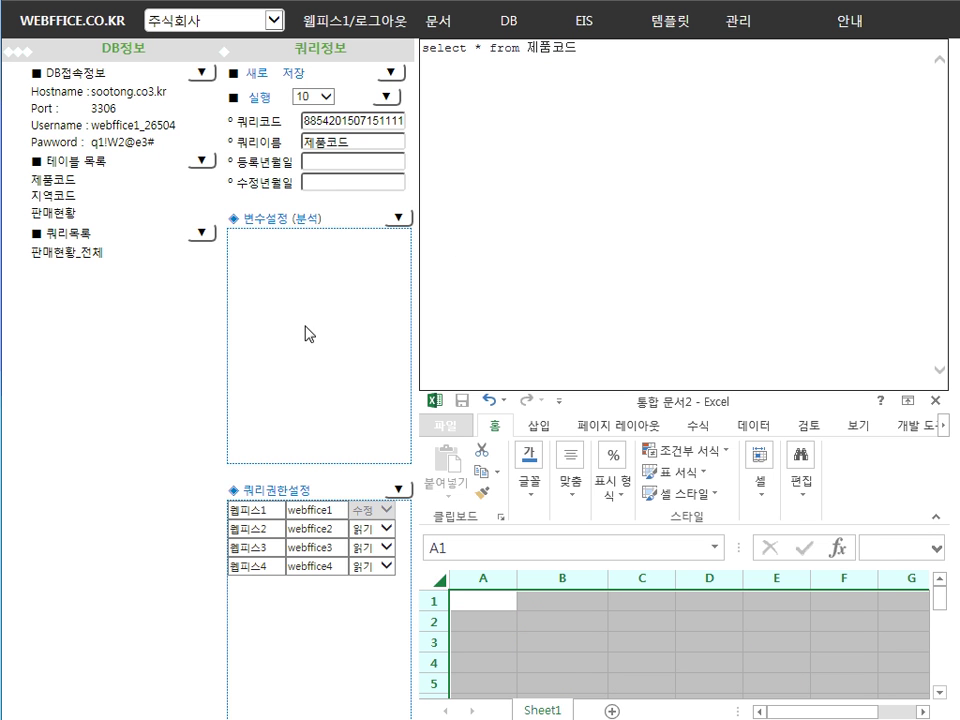
click(250, 96)
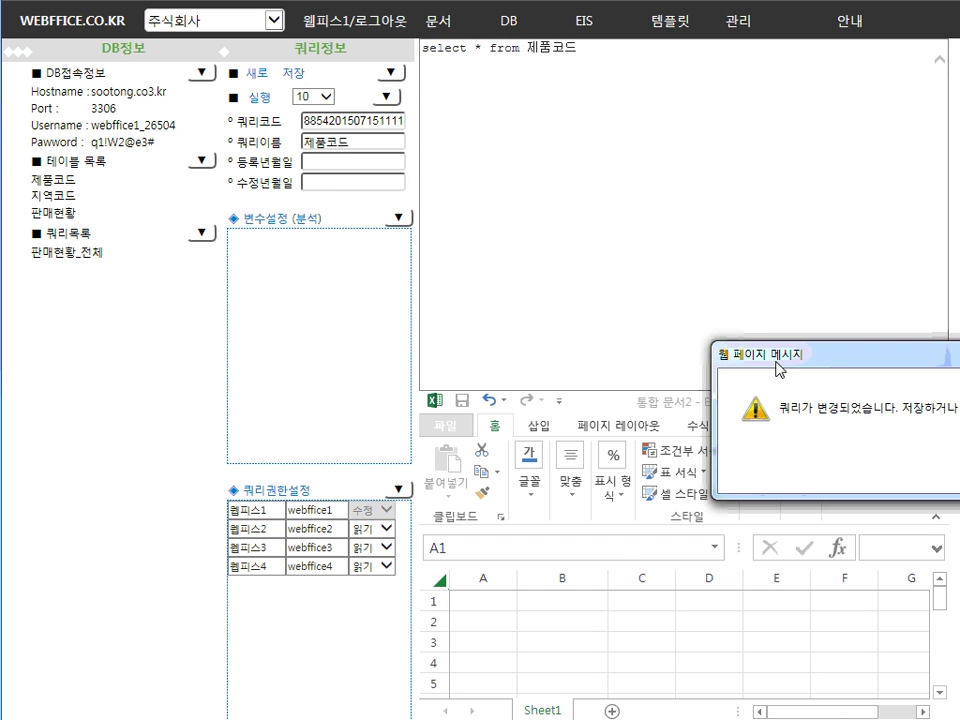
drag(777, 367, 421, 337)
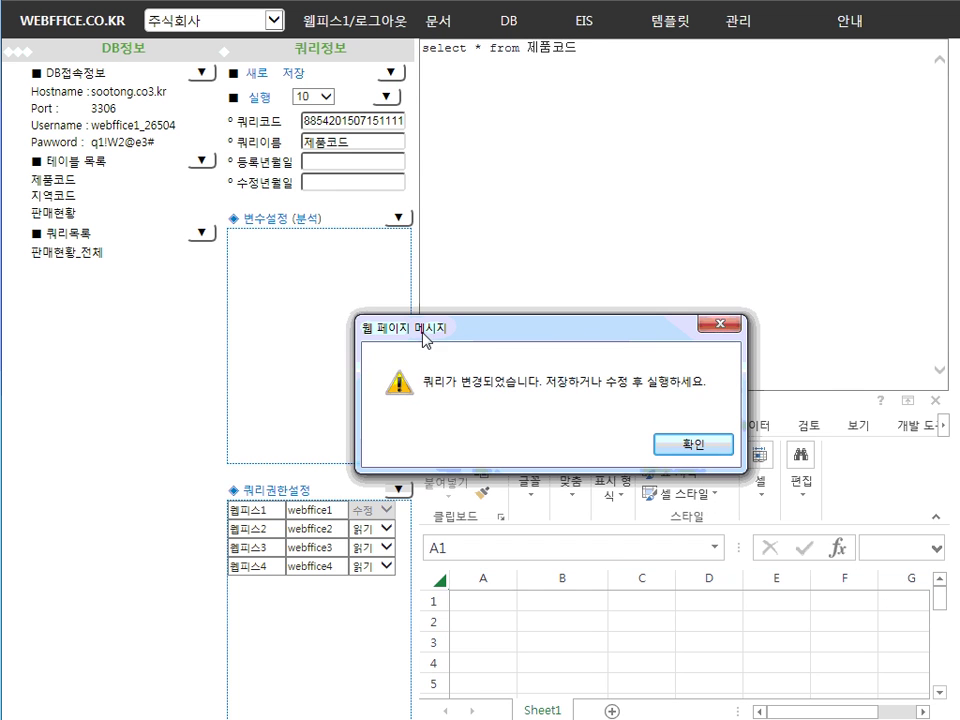
click(693, 446)
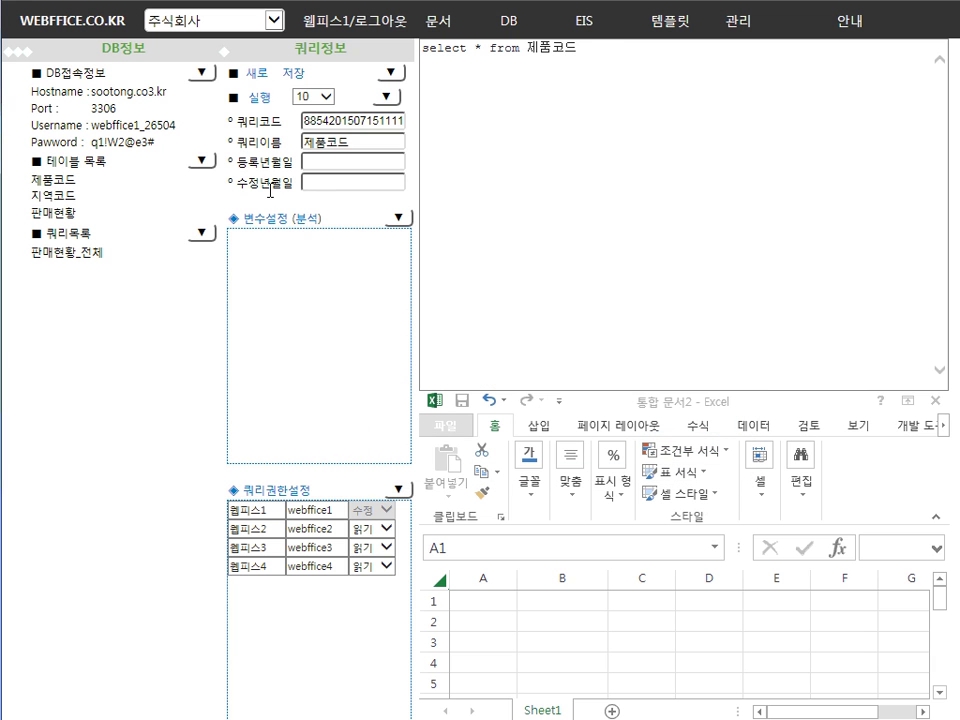
Save the new 제품코드 query.
click(292, 78)
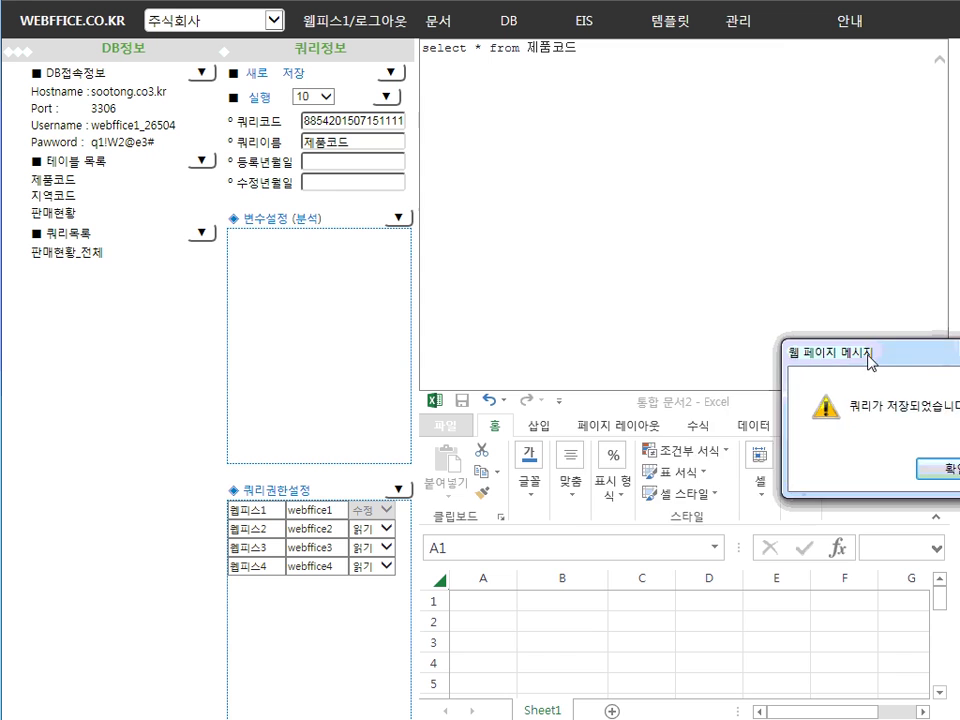
drag(868, 362, 670, 356)
click(729, 480)
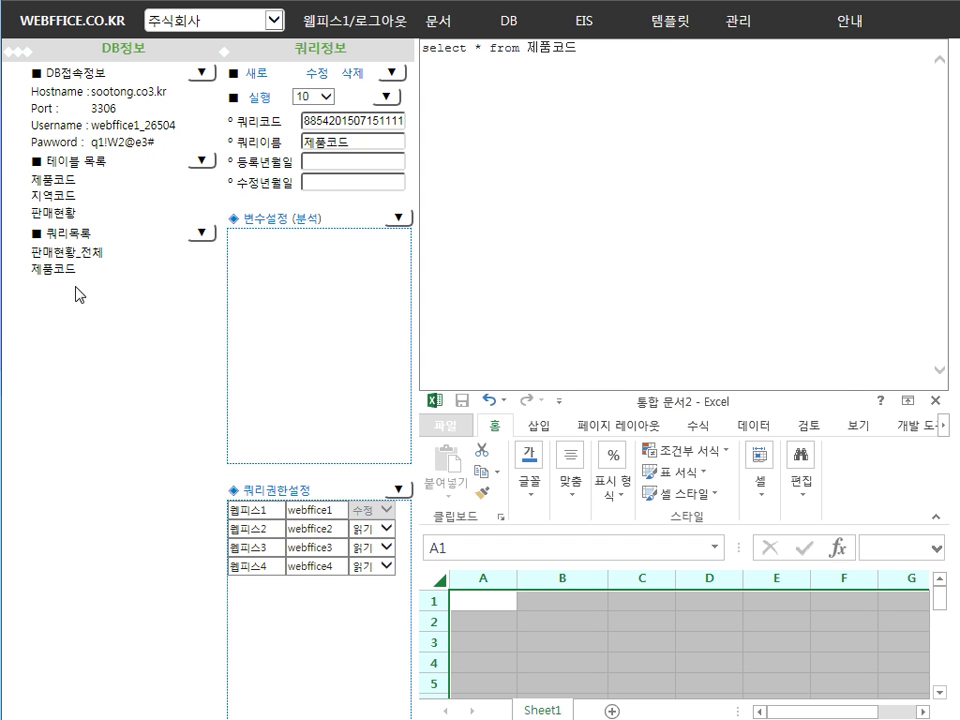
Compare the saved queries 판매현황_전체 and 제품코드 by loading them alternately, finishing with 제품코드.
click(62, 267)
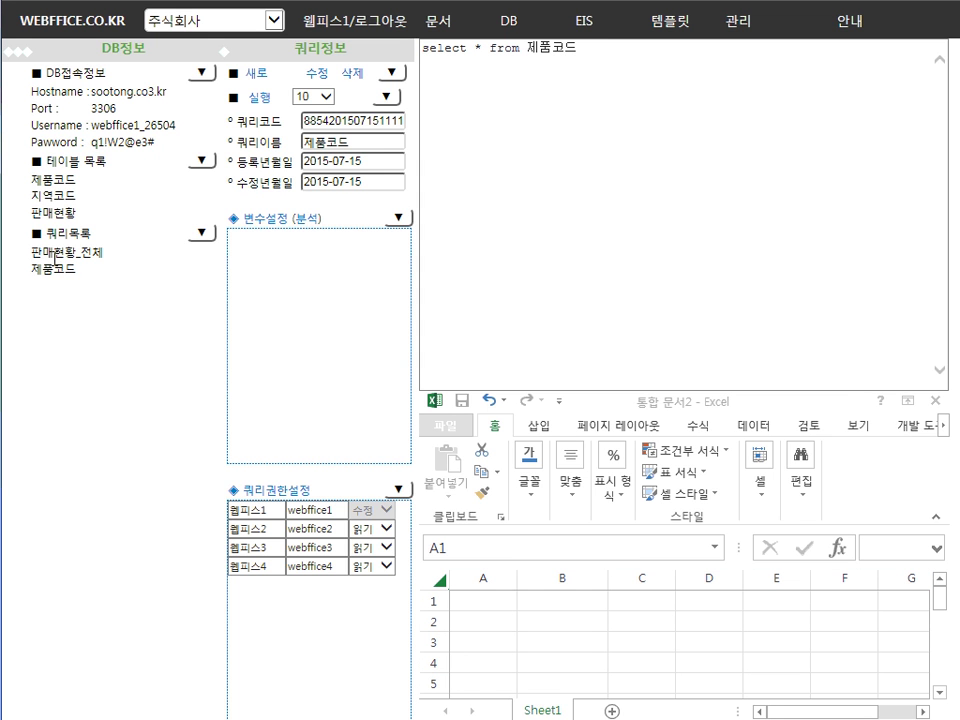
click(55, 253)
click(57, 269)
click(60, 253)
click(57, 269)
click(67, 254)
click(61, 270)
Run the saved 제품코드 query into the worksheet and look over the returned rows.
click(264, 107)
click(578, 640)
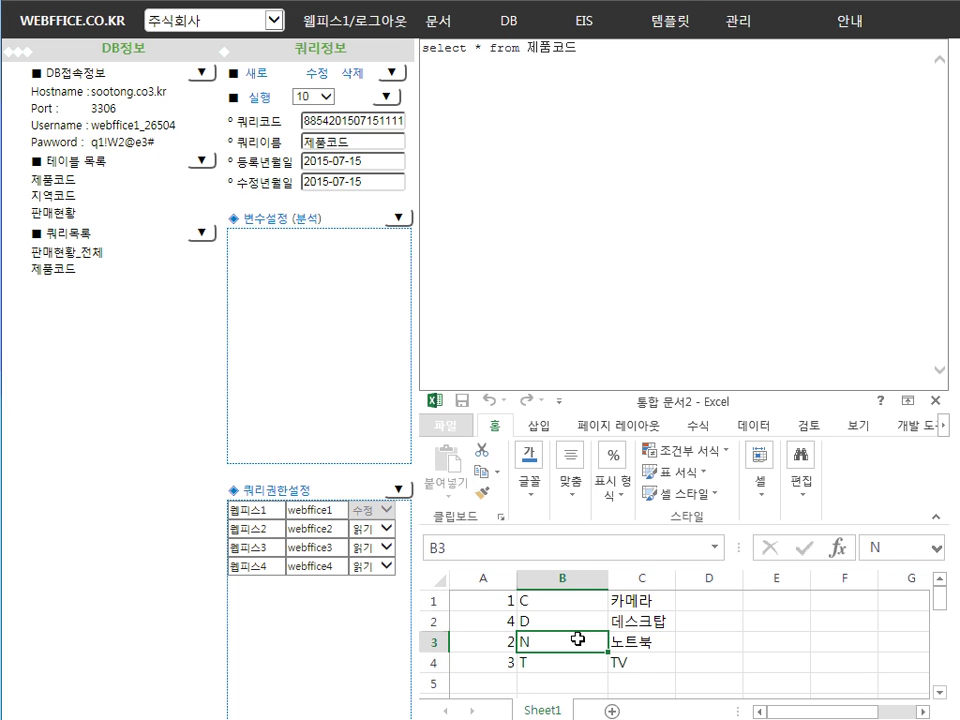
click(652, 641)
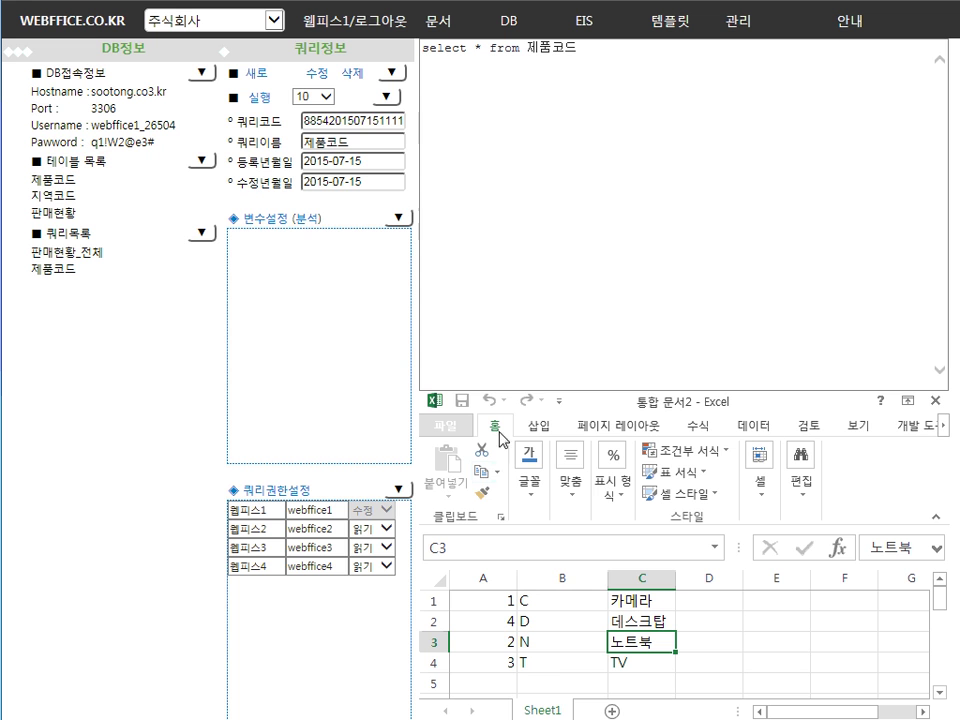
click(589, 47)
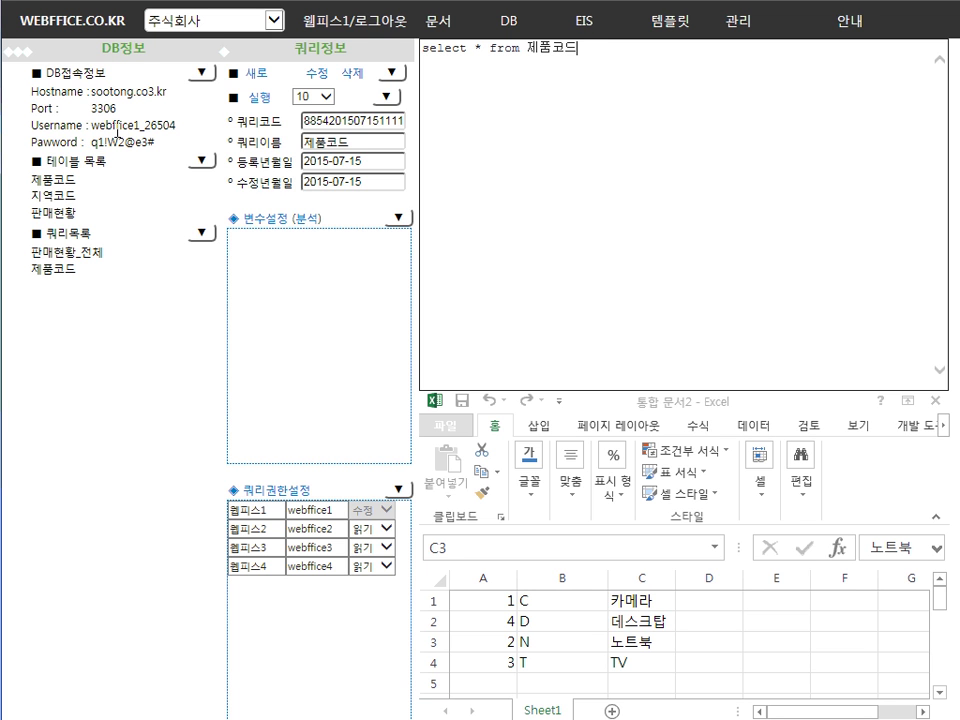
Show the 문서목록 and 문서작업 sections again and close the current workbook.
click(6, 49)
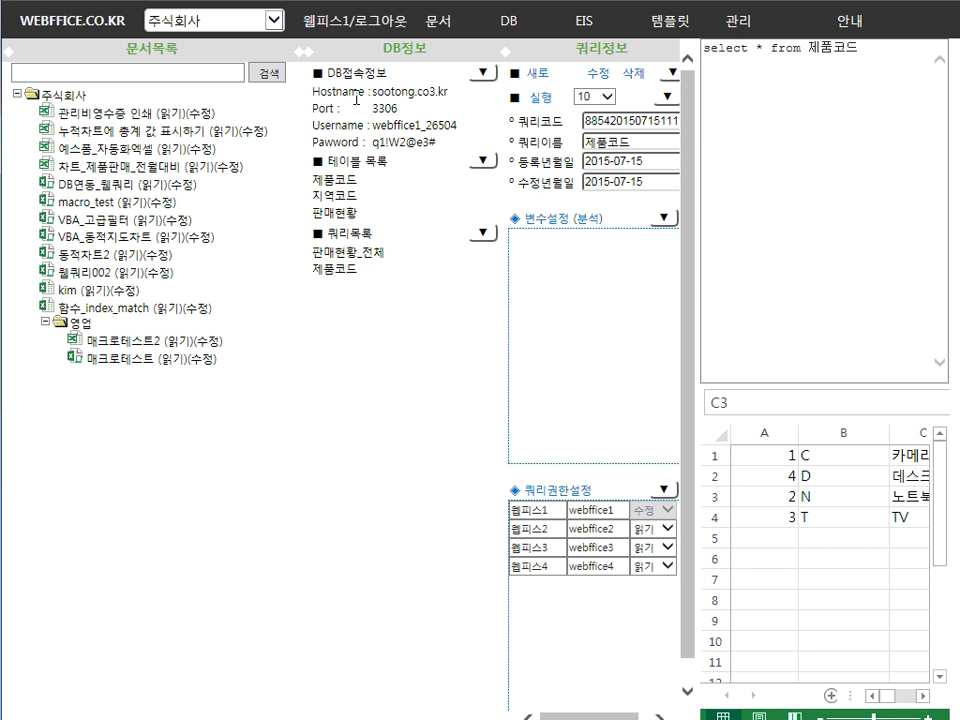
click(302, 50)
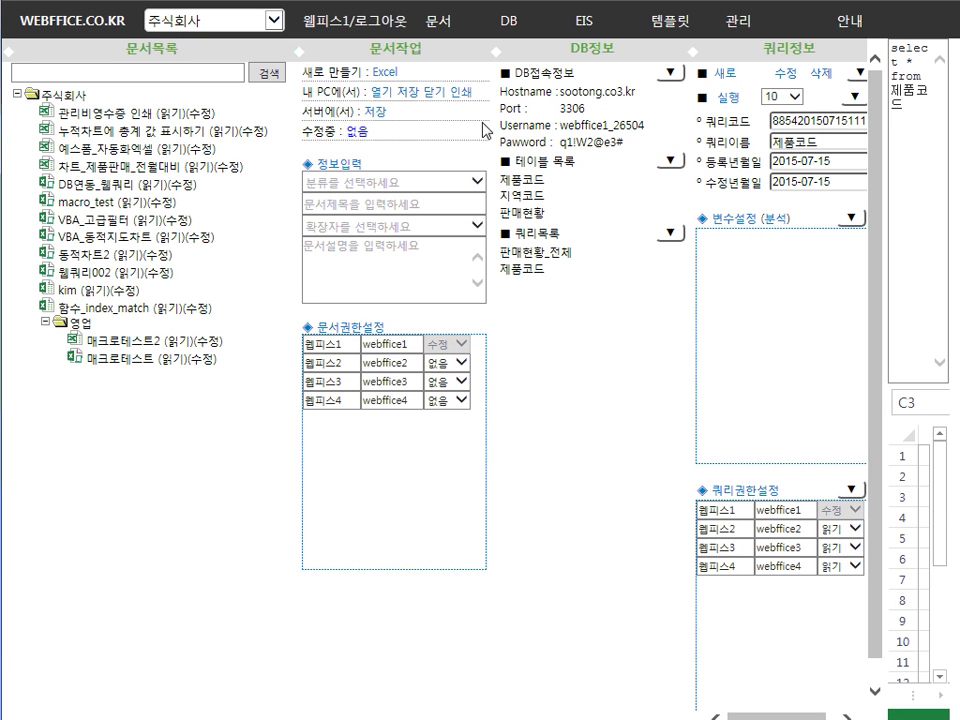
click(434, 91)
click(899, 472)
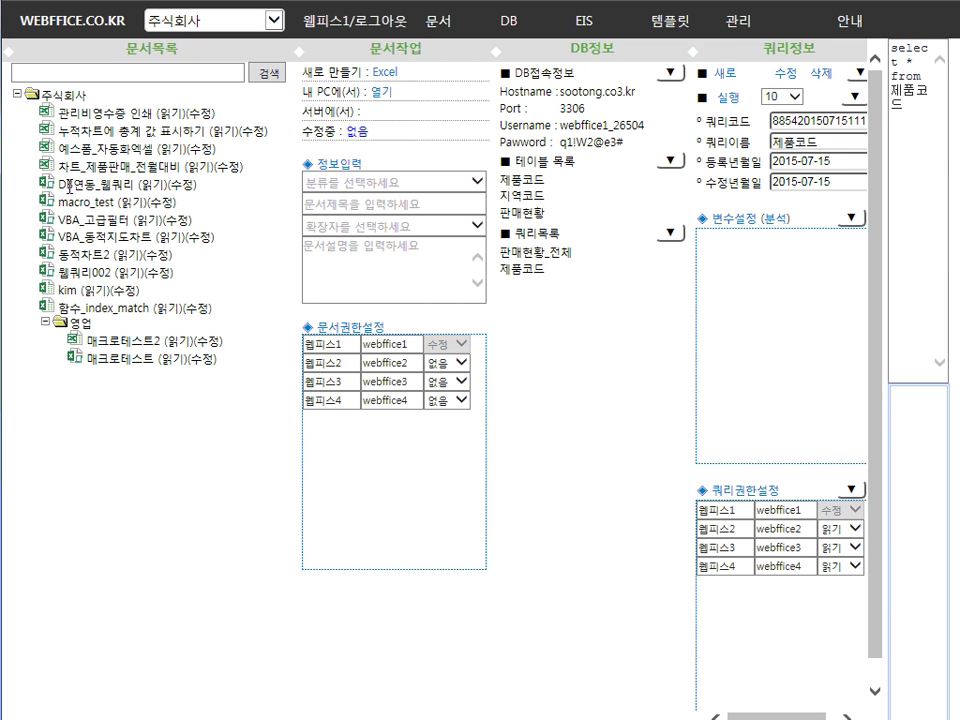
Open the DB연동_웹쿼리 document for editing and enable its macro content.
click(181, 186)
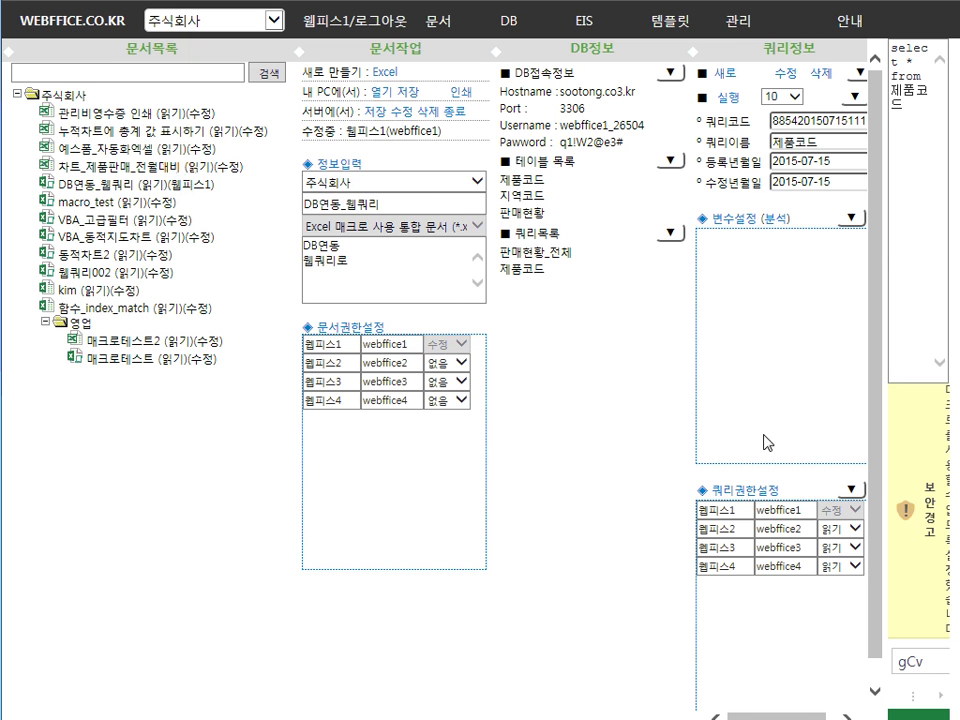
click(7, 54)
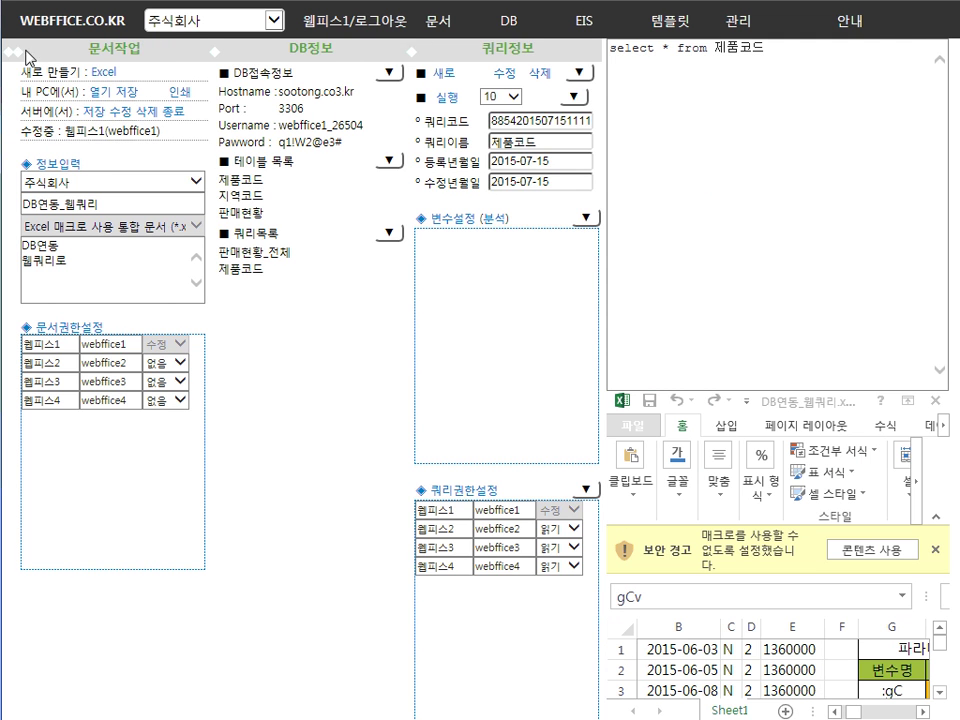
click(12, 52)
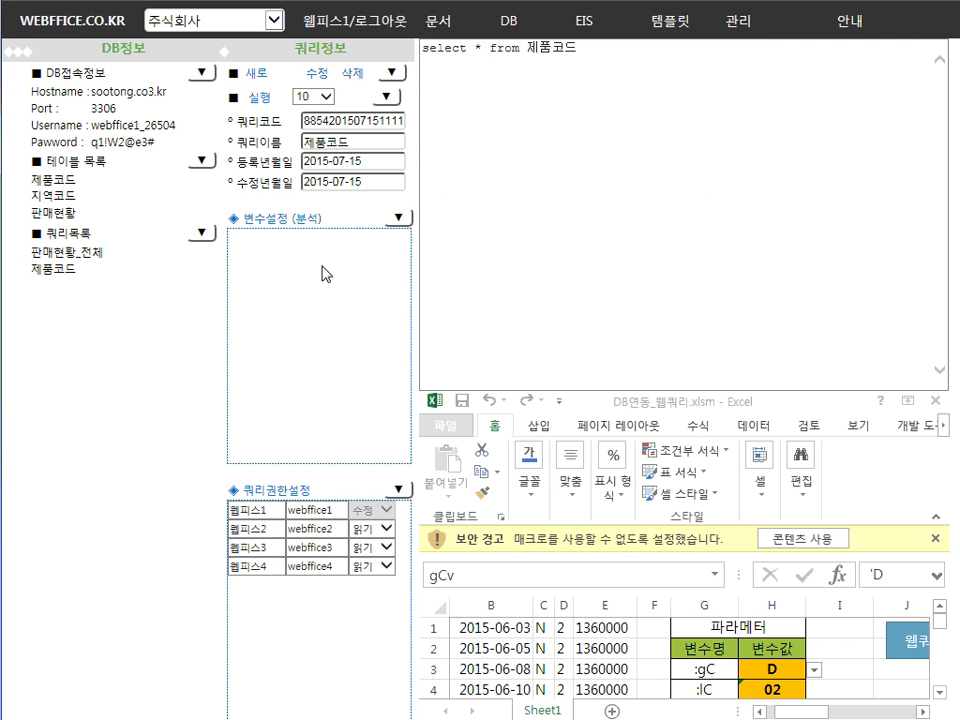
click(786, 542)
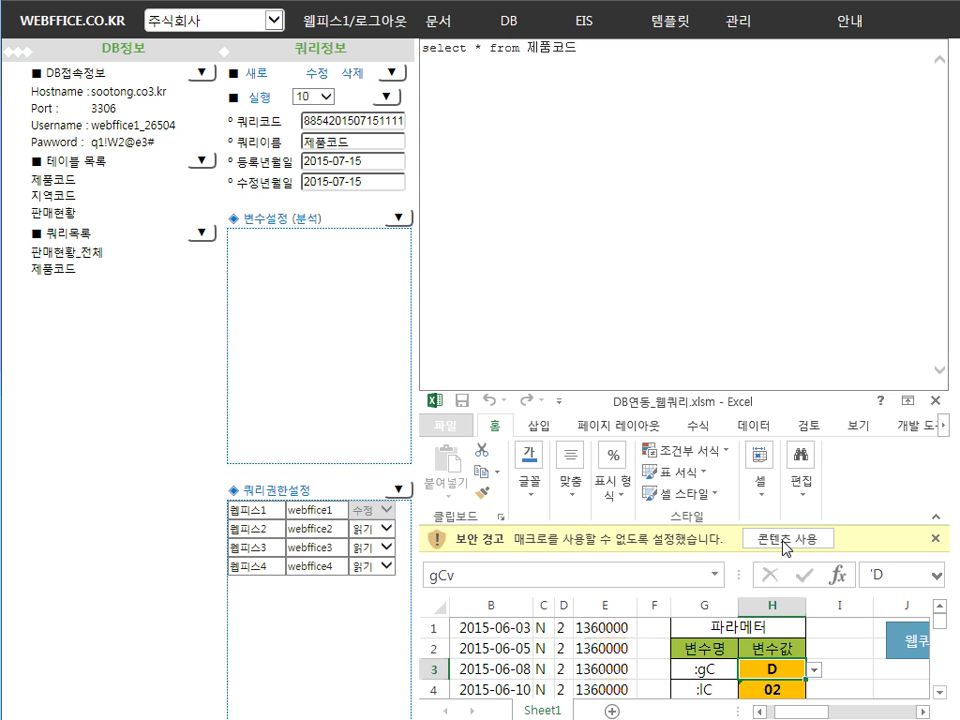
Load the saved 판매현황_전체 query and list its variables :gC and :lC.
click(20, 47)
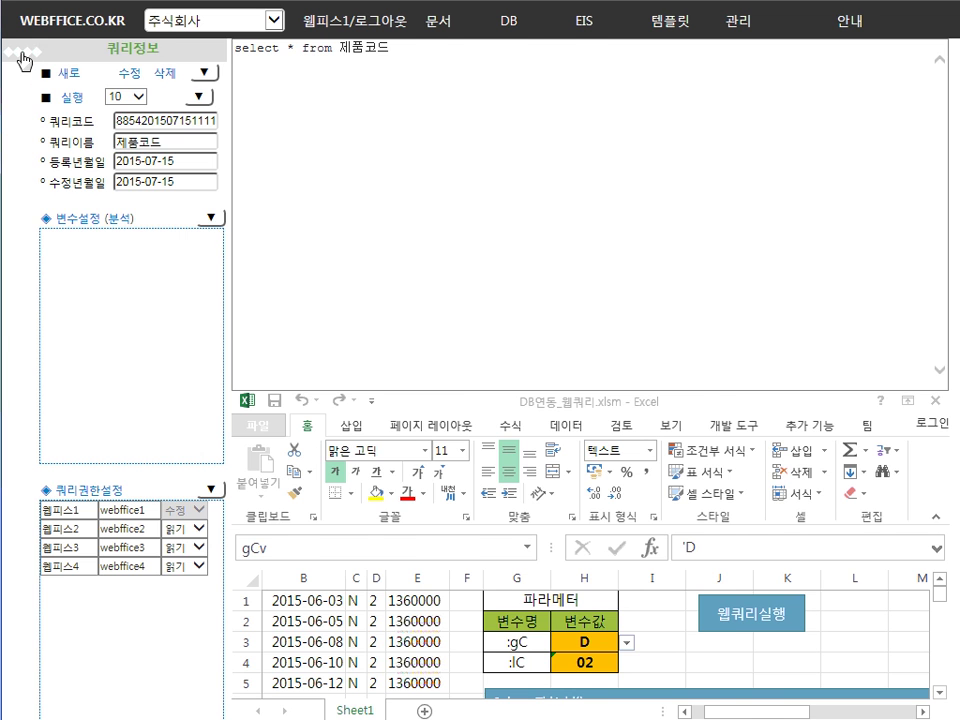
click(29, 58)
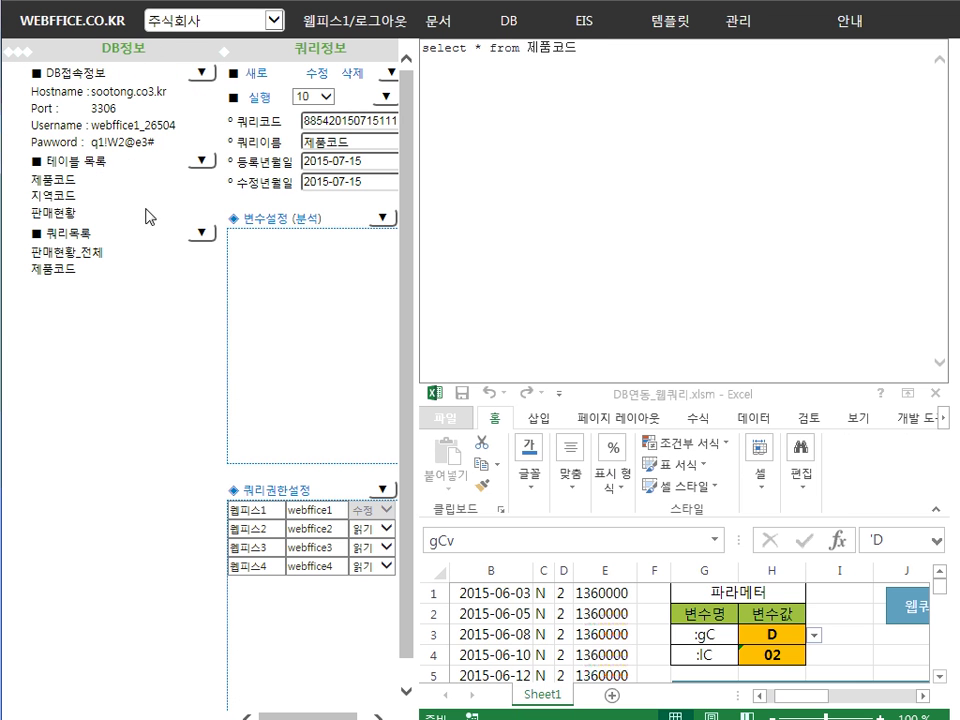
click(86, 252)
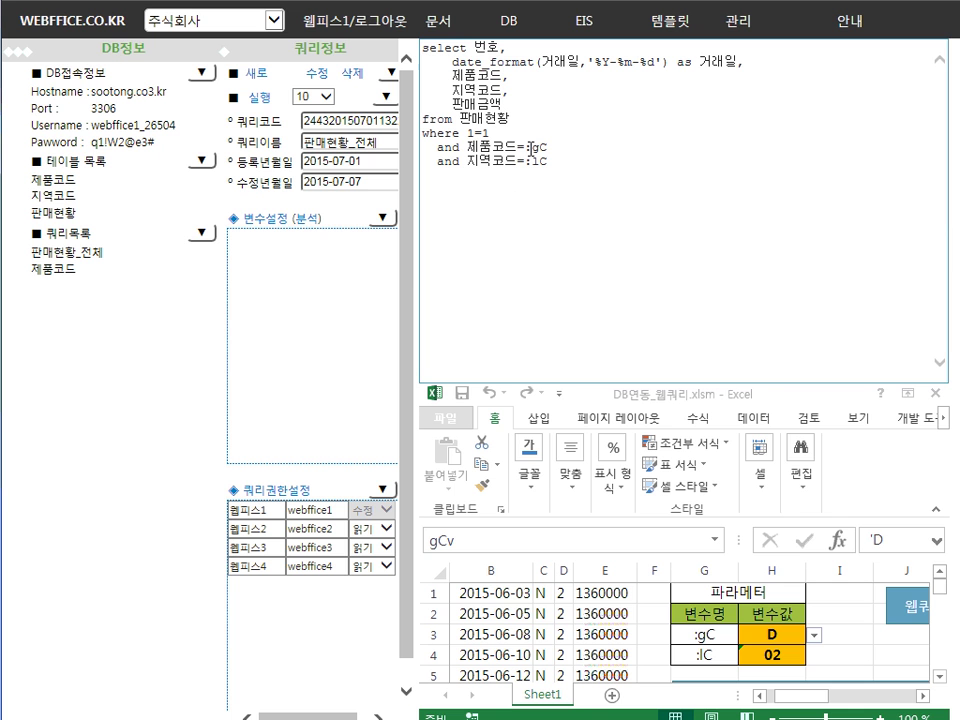
click(315, 219)
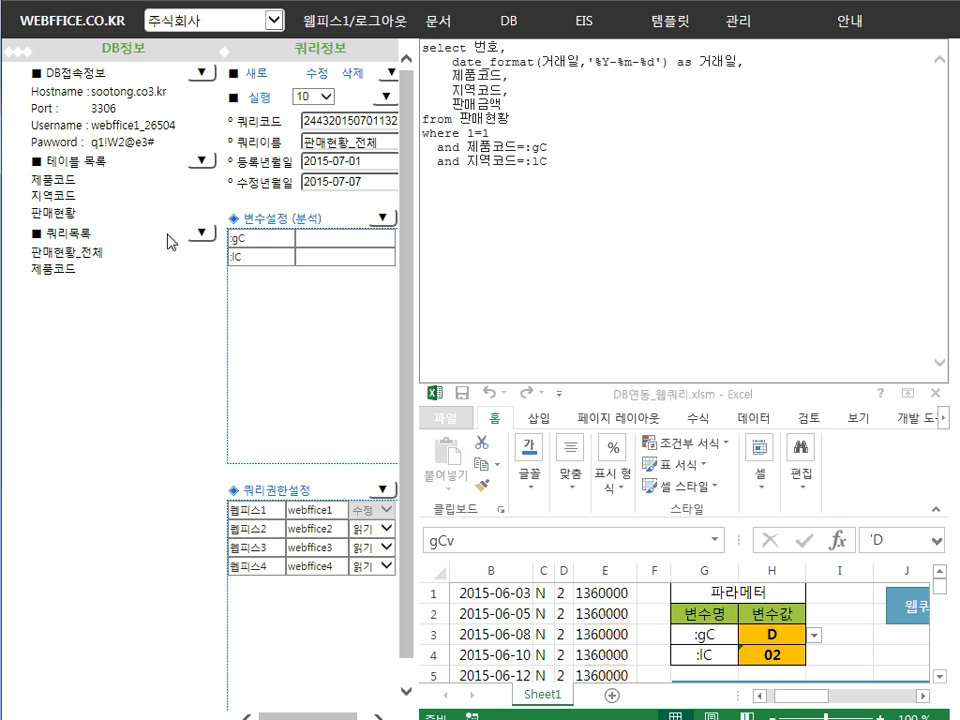
Set the :gC parameter in the worksheet to C and run the web query.
click(12, 48)
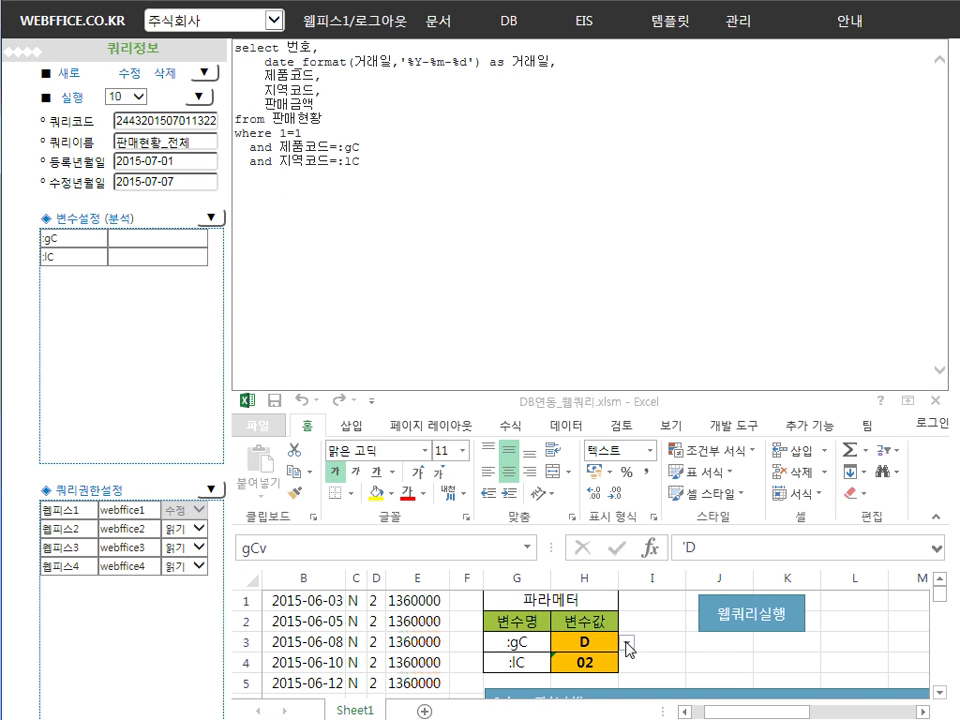
click(630, 645)
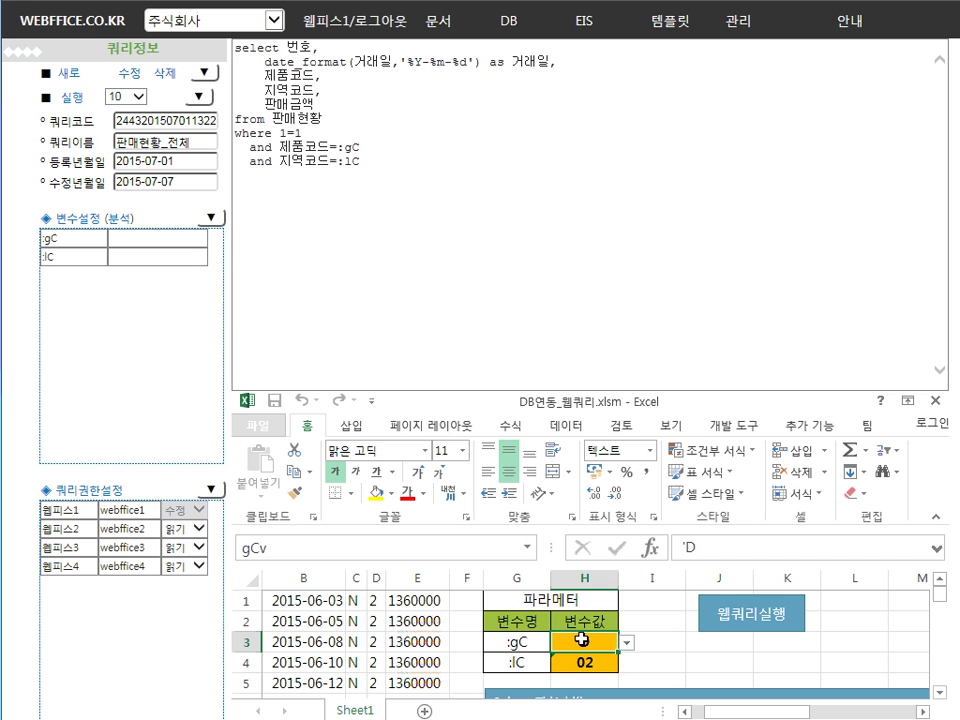
click(626, 642)
click(607, 664)
click(626, 642)
click(607, 660)
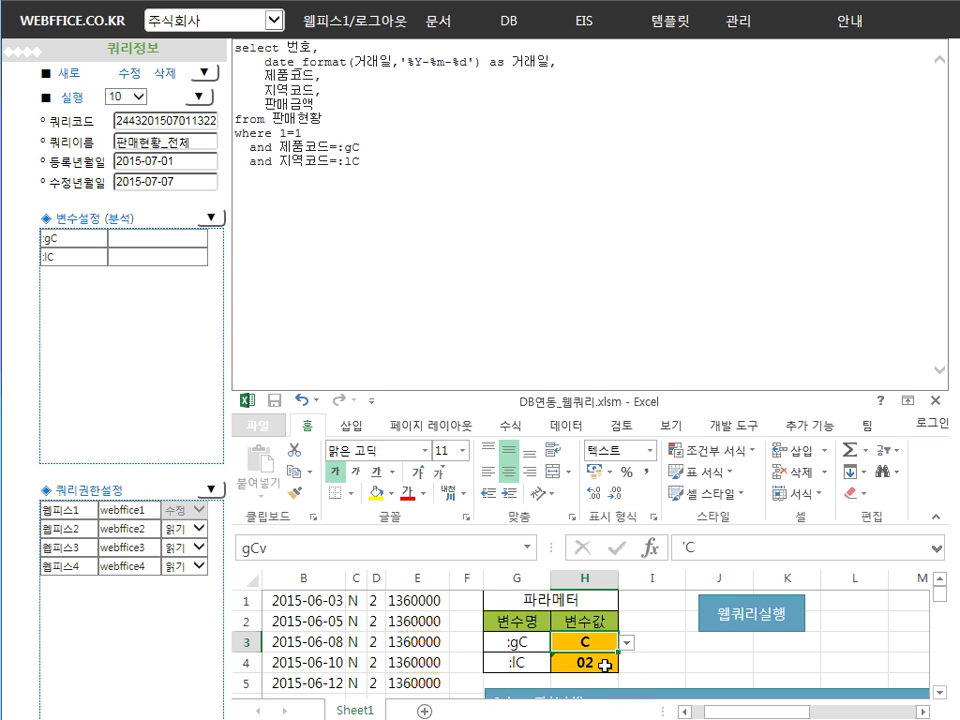
click(752, 626)
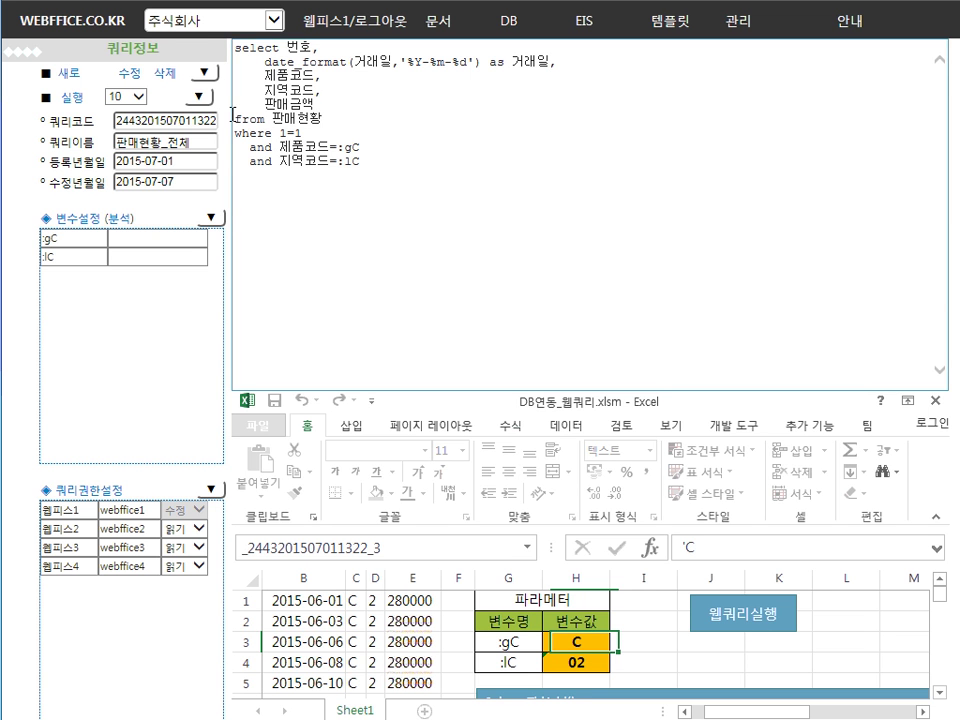
Hide the SQL editor, set the :lC parameter to 032 and run the web query again.
click(204, 76)
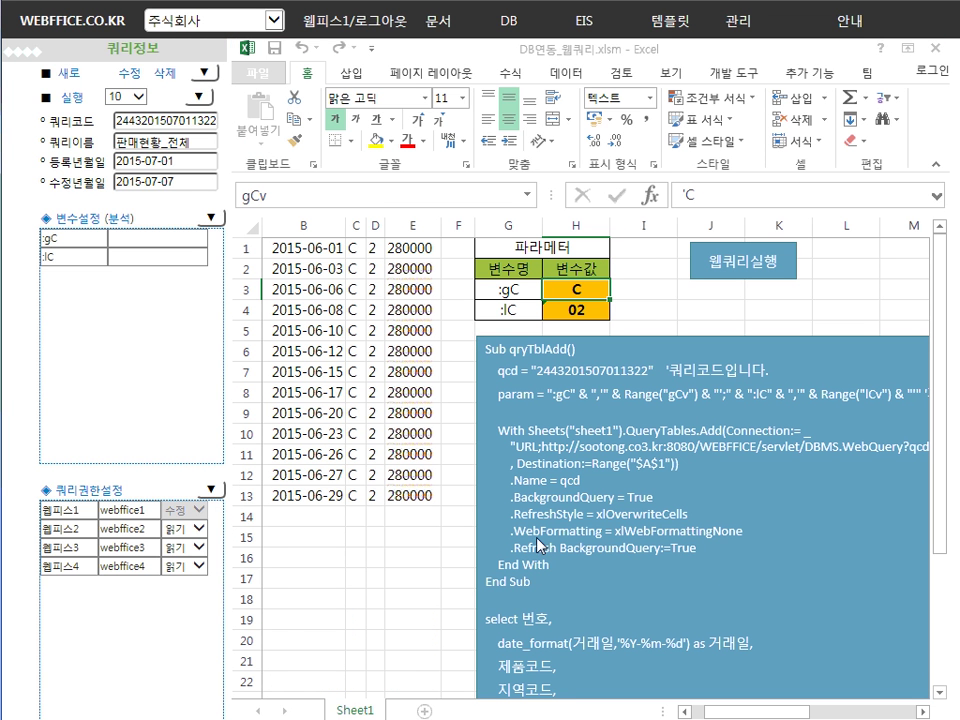
click(588, 307)
click(618, 311)
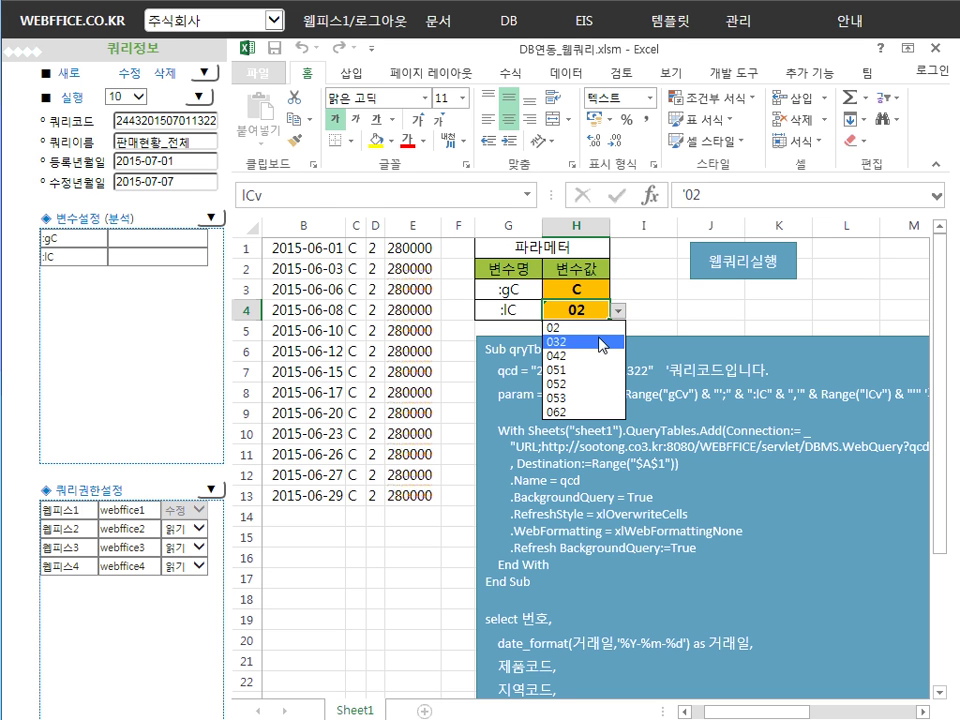
click(601, 343)
click(728, 266)
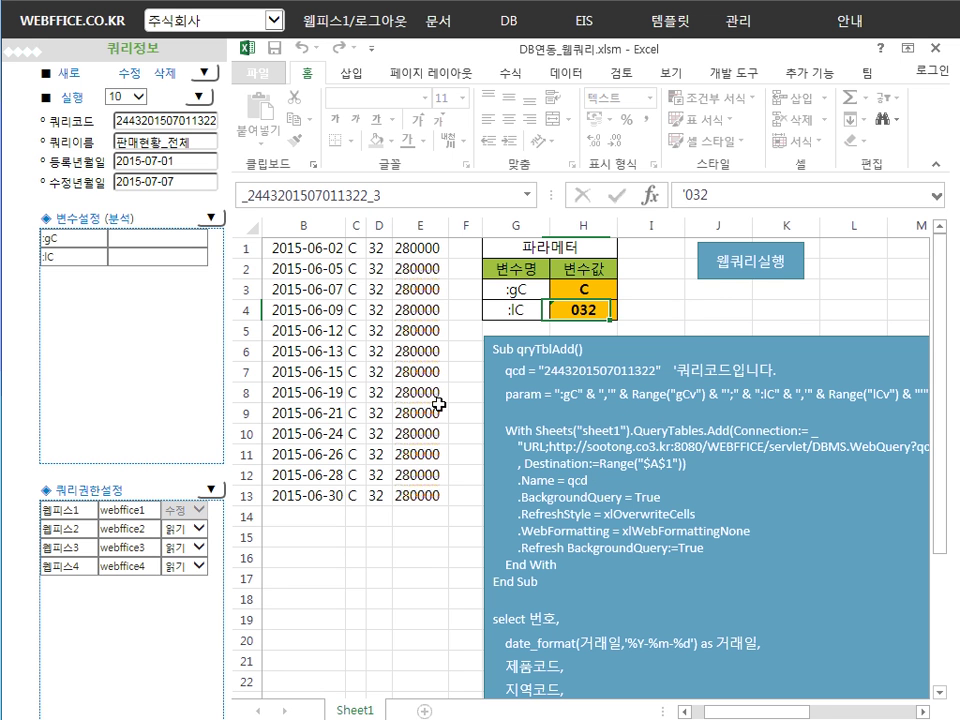
Examine the qryTblAdd macro text on the sheet and compare its qcd value with the 판매현황_전체 query code.
click(37, 55)
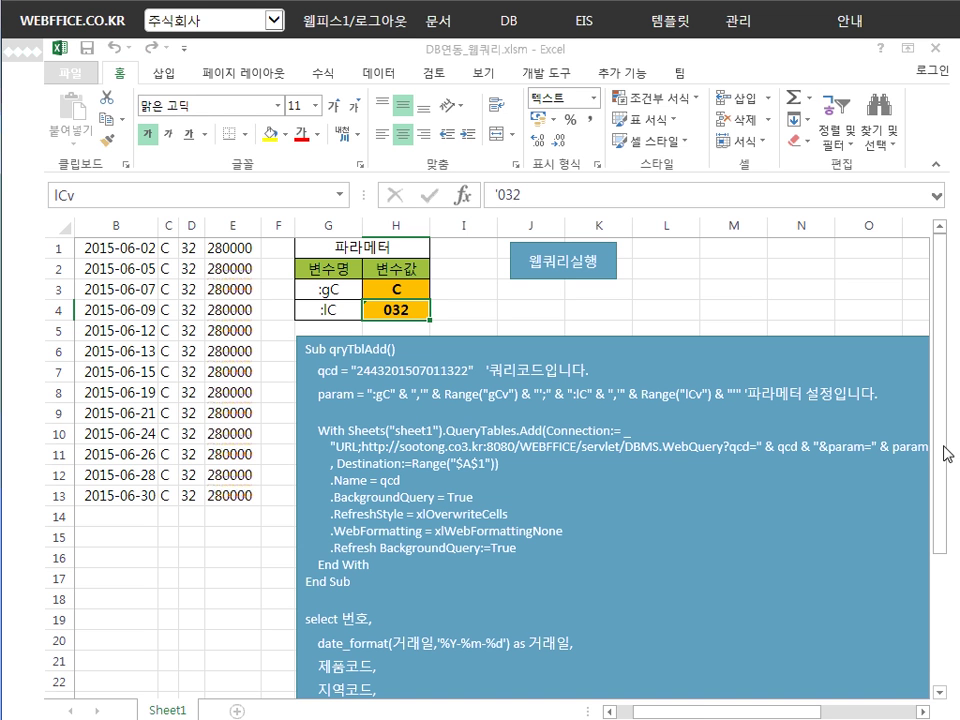
drag(946, 503, 944, 618)
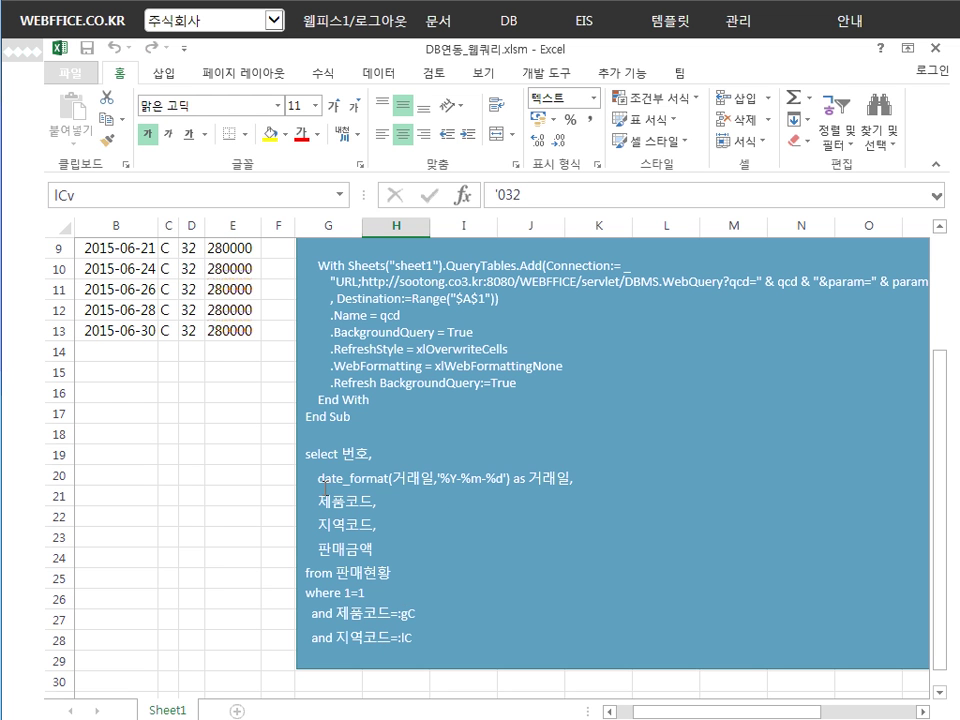
drag(950, 572, 932, 440)
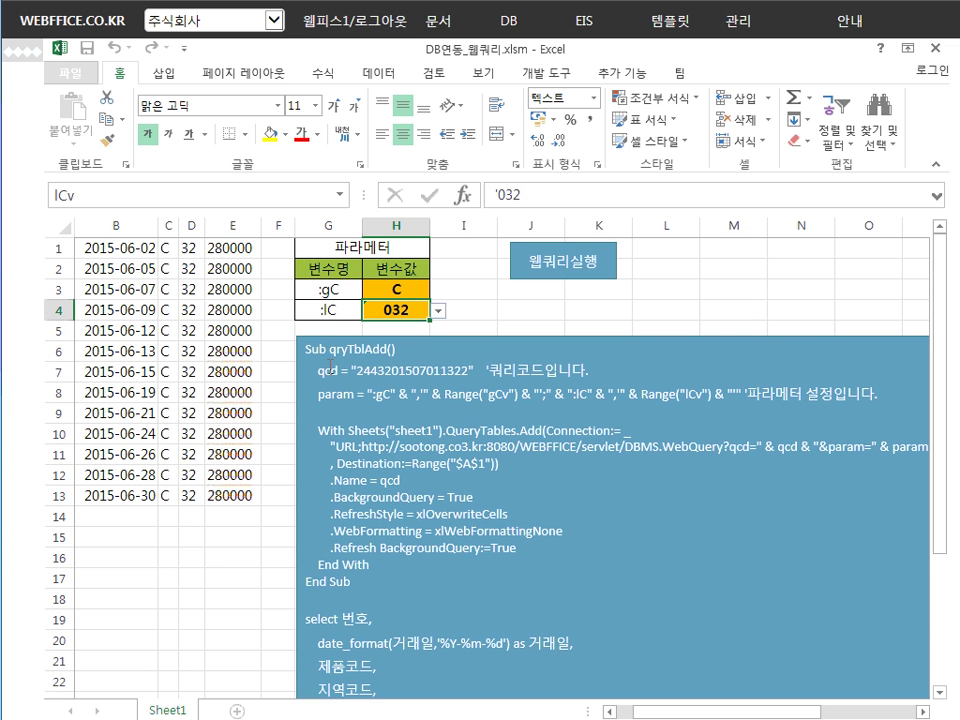
click(322, 371)
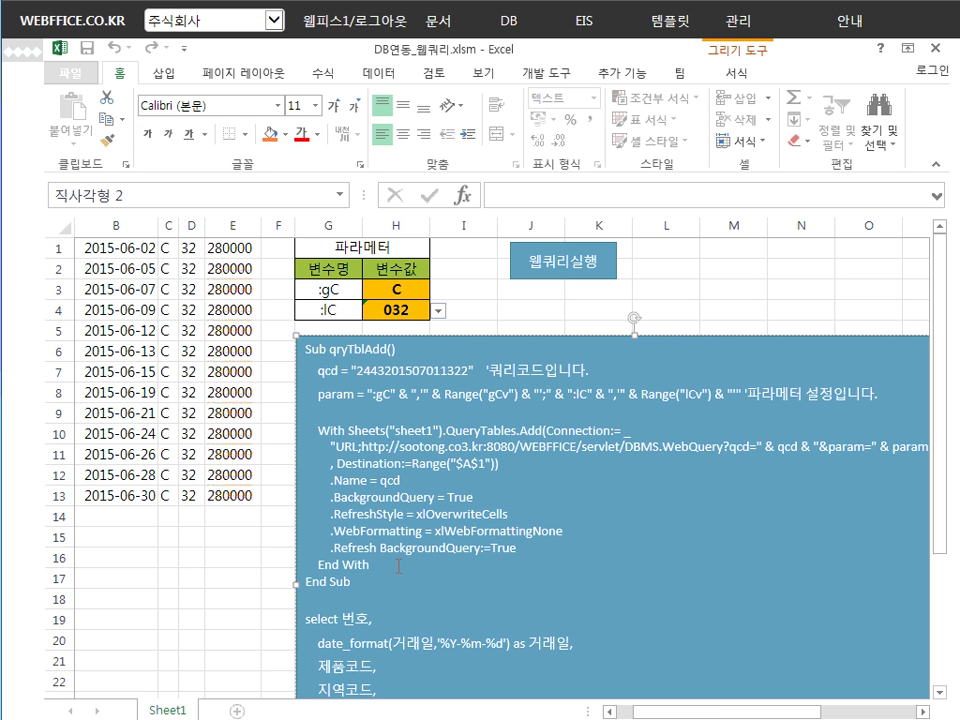
double_click(381, 368)
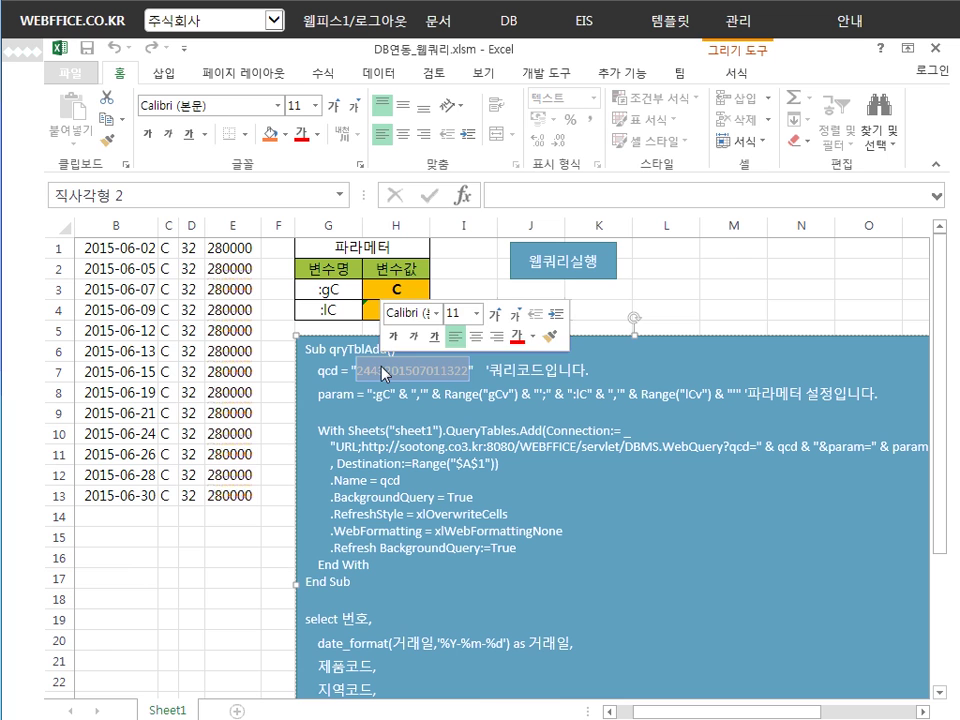
click(35, 55)
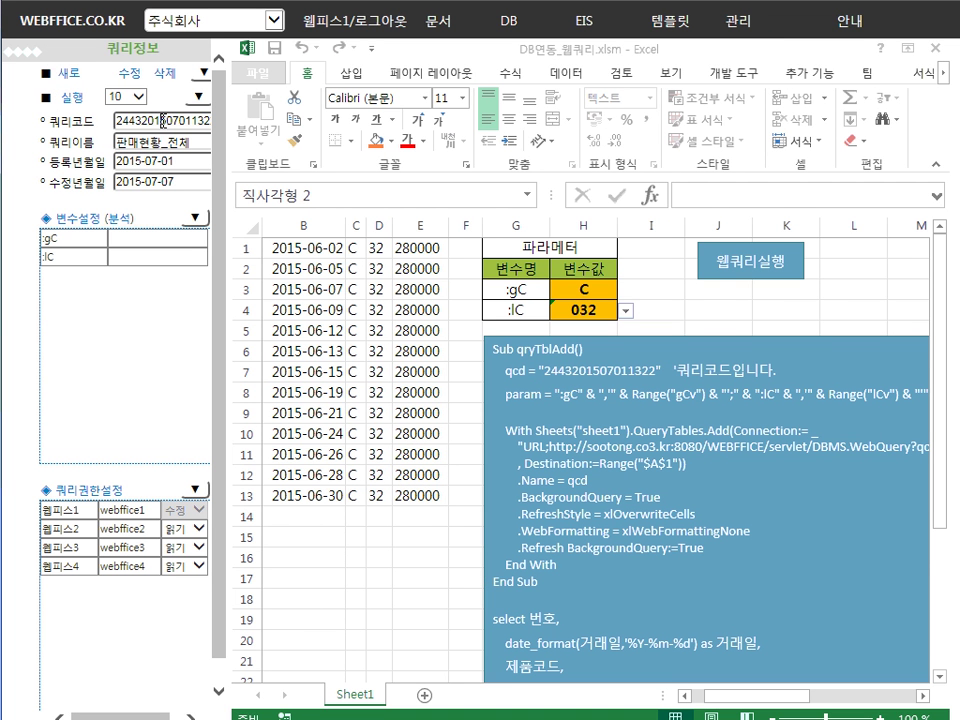
Highlight the 판매현황_전체 query code, hide the query information pane, and highlight the matching qcd value in the qryTblAdd macro text.
double_click(163, 120)
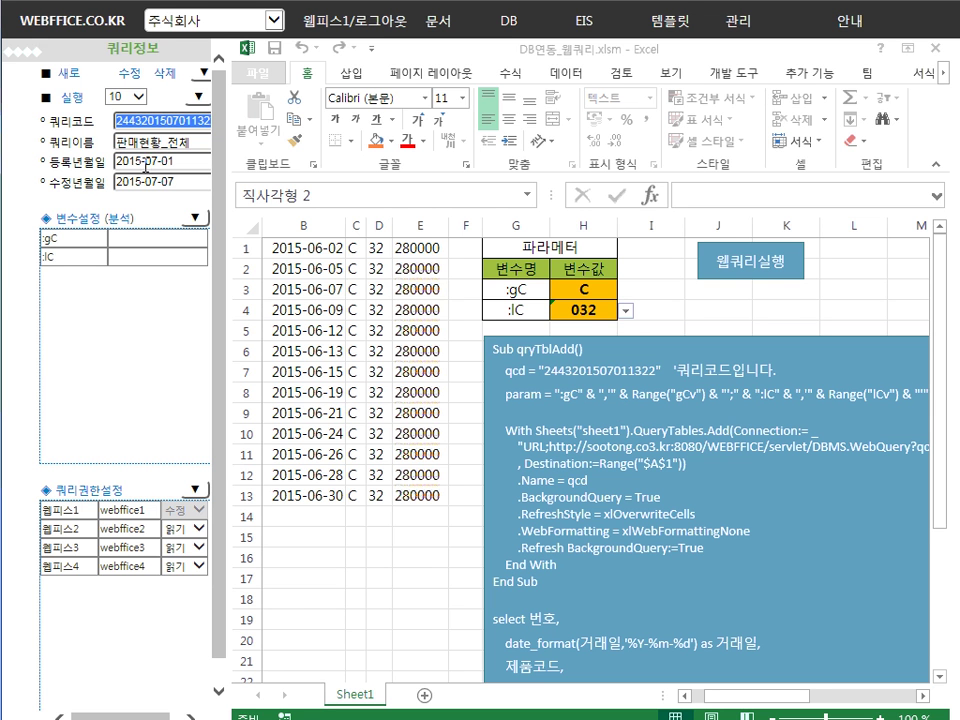
click(27, 47)
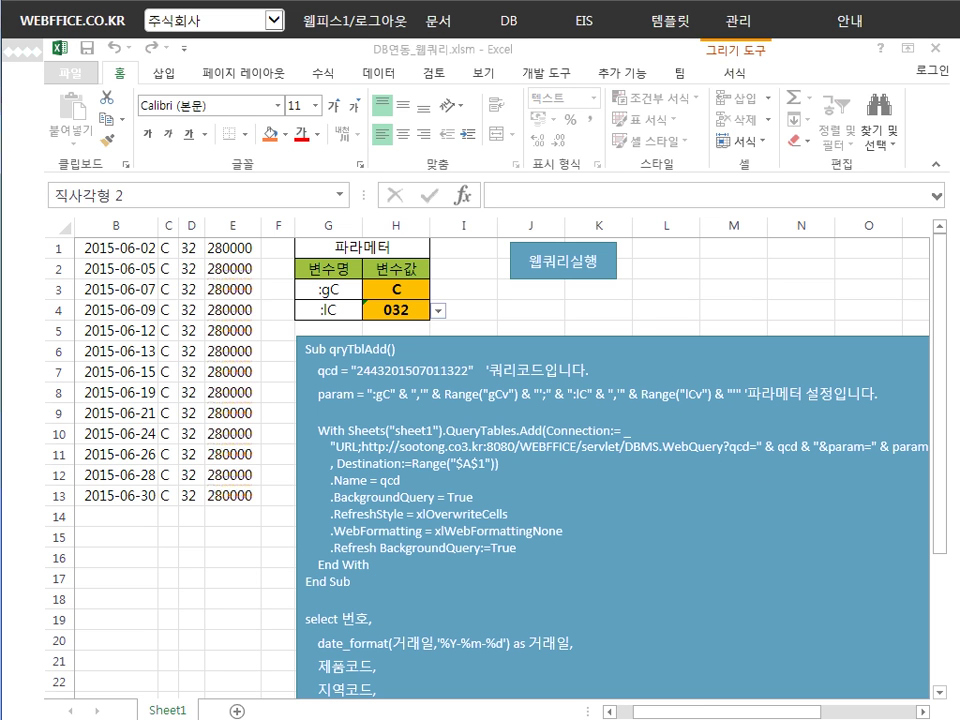
double_click(412, 370)
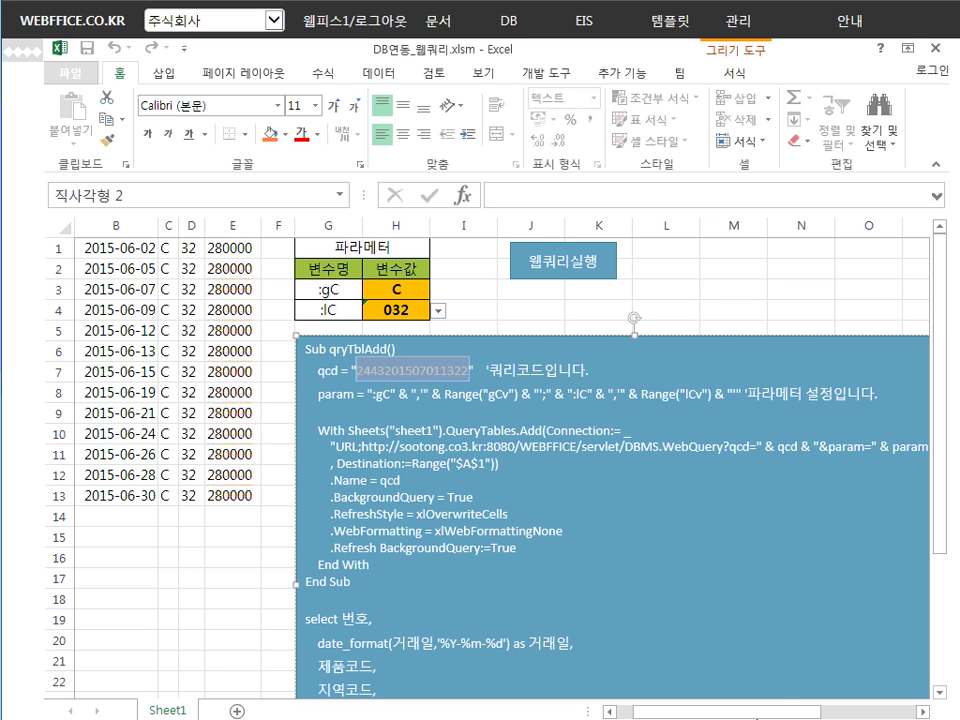
drag(757, 716, 773, 716)
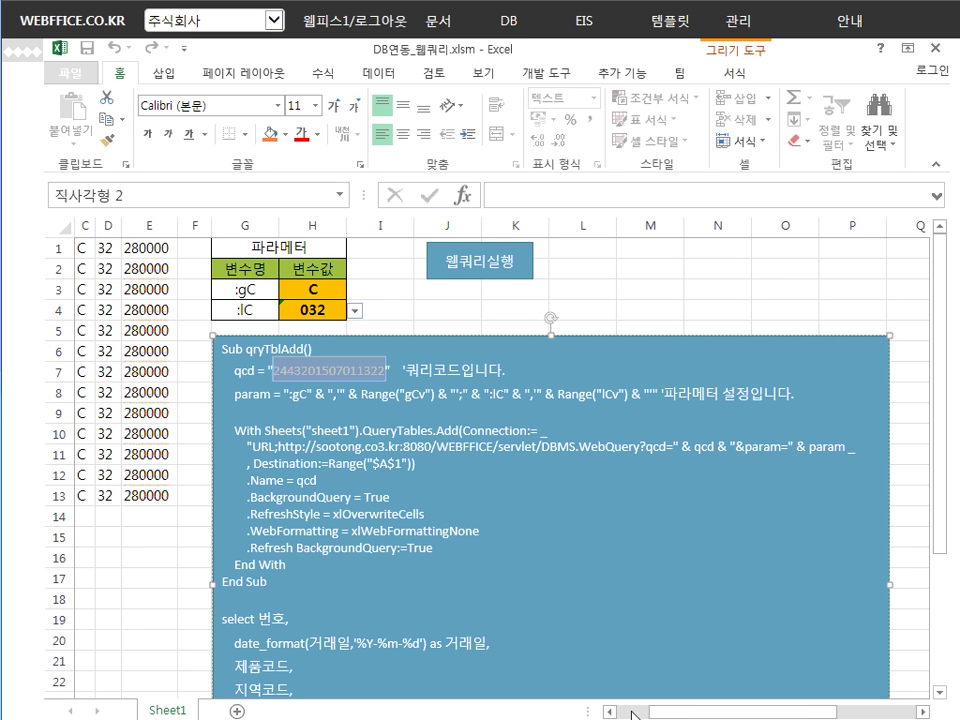
scroll(520, 570, left, 3)
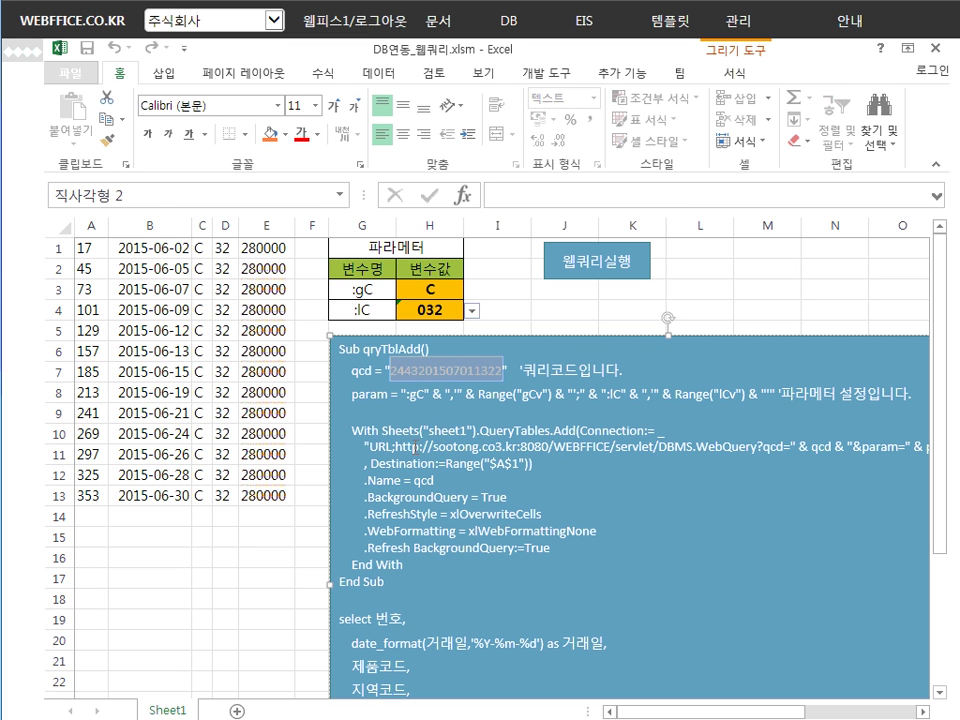
Show the query information pane and SQL editor again, and review the qryTblAdd code of Module1 in the Visual Basic editor before closing it.
click(24, 47)
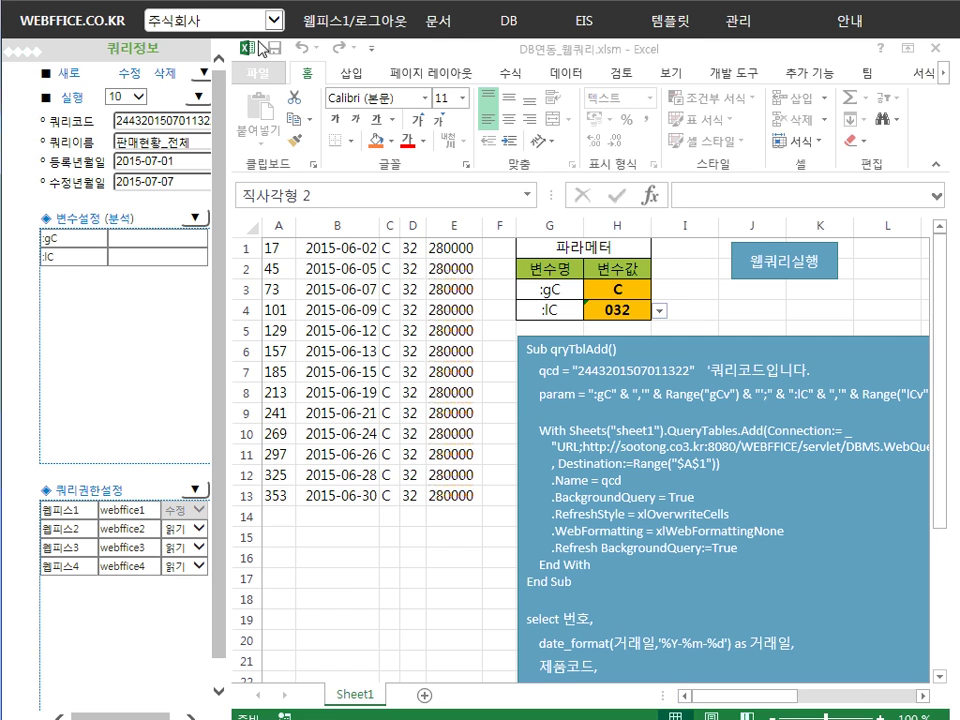
click(201, 73)
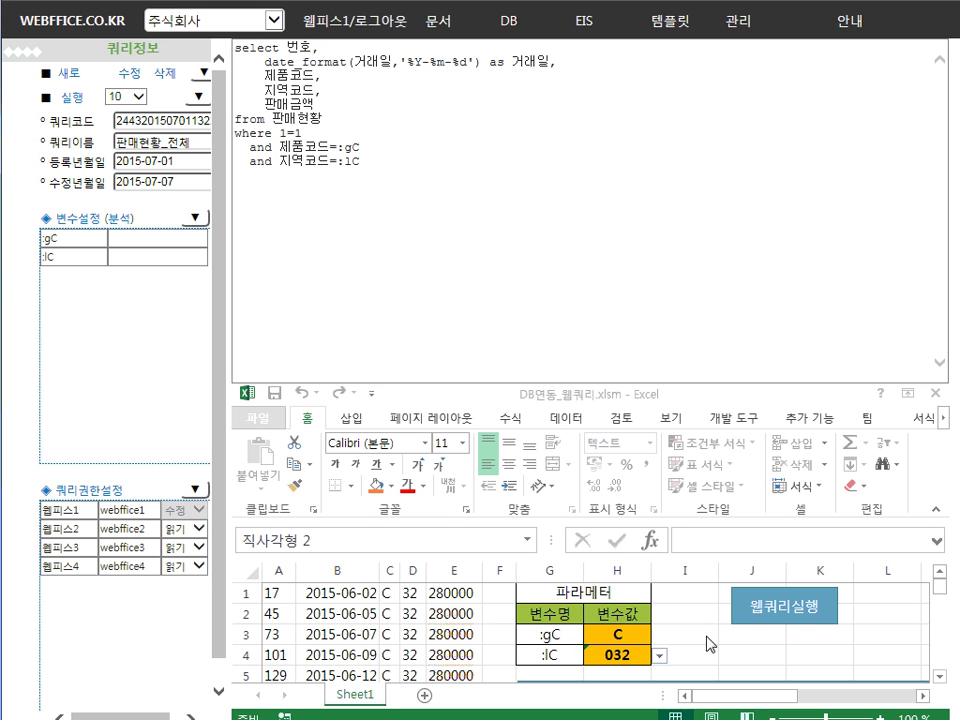
click(735, 427)
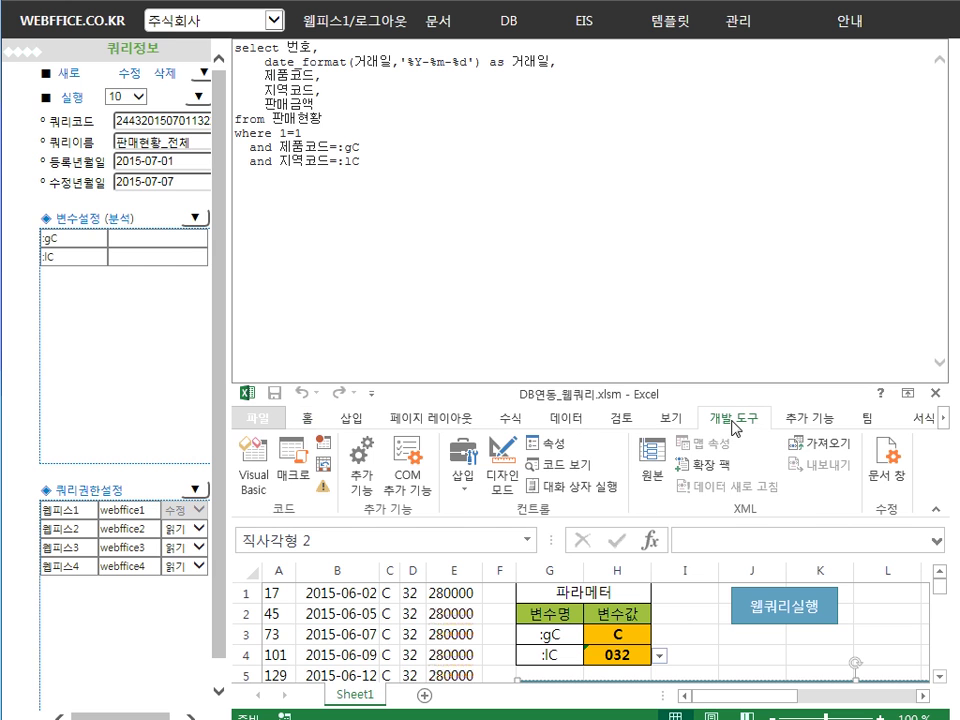
click(254, 462)
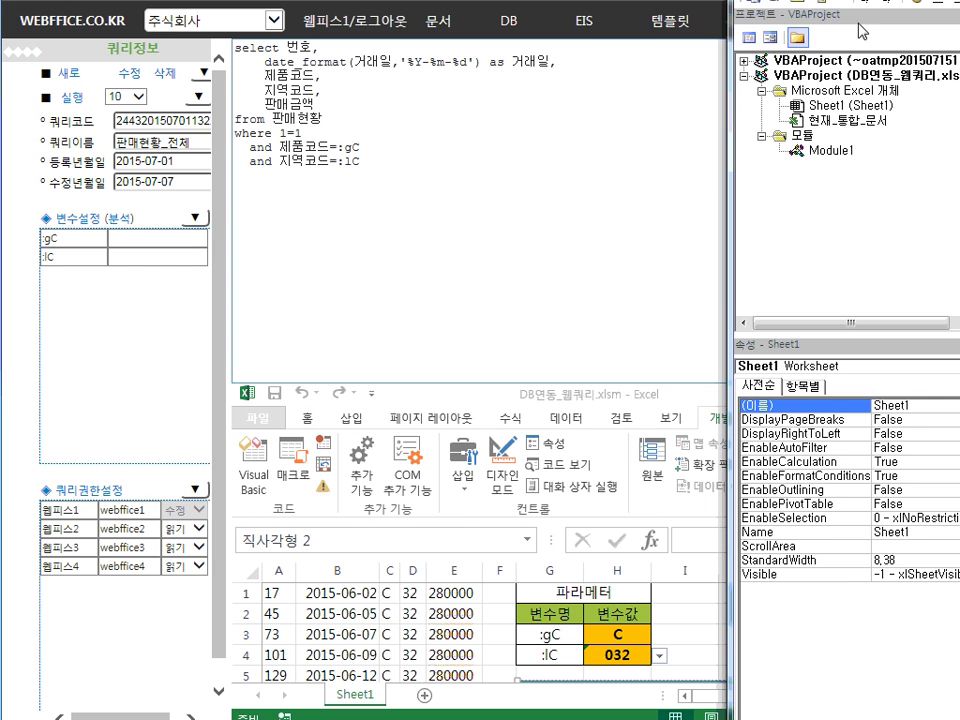
drag(571, 50, 290, 108)
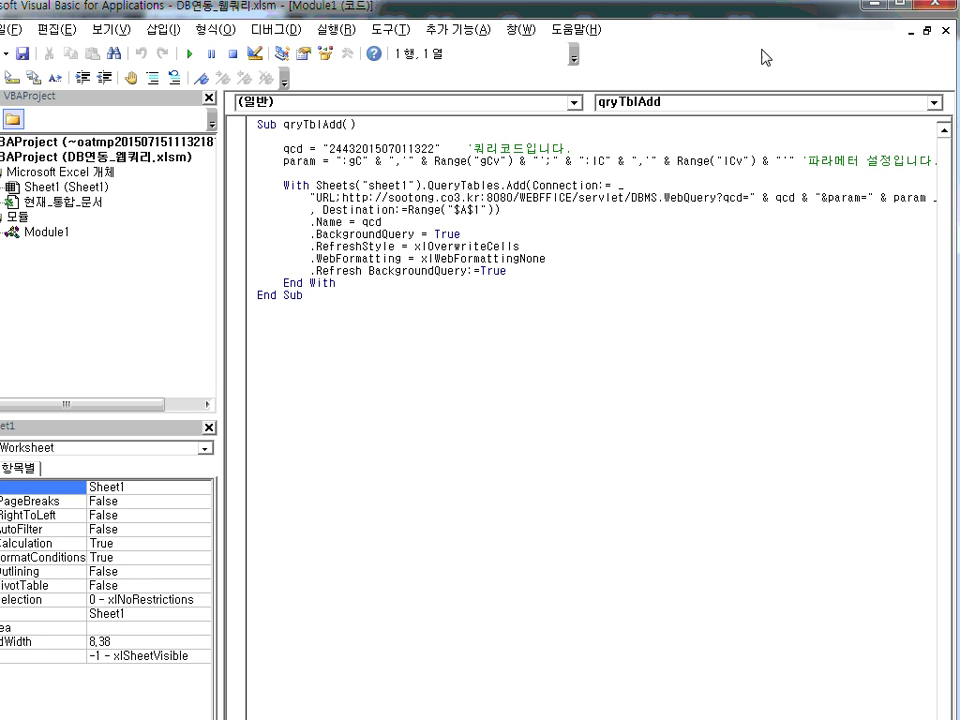
click(932, 6)
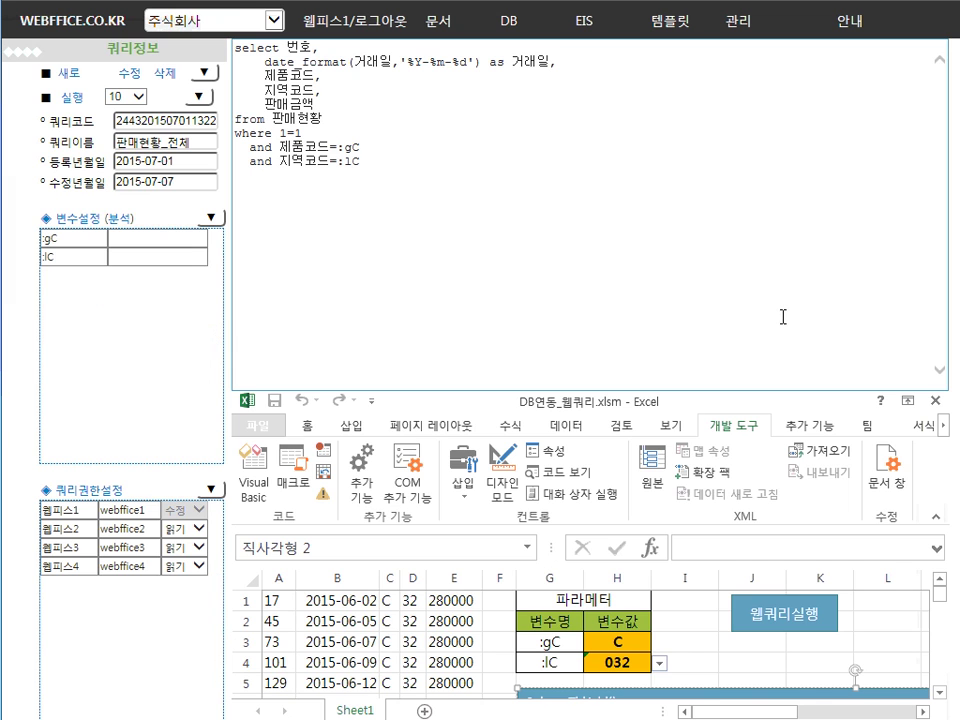